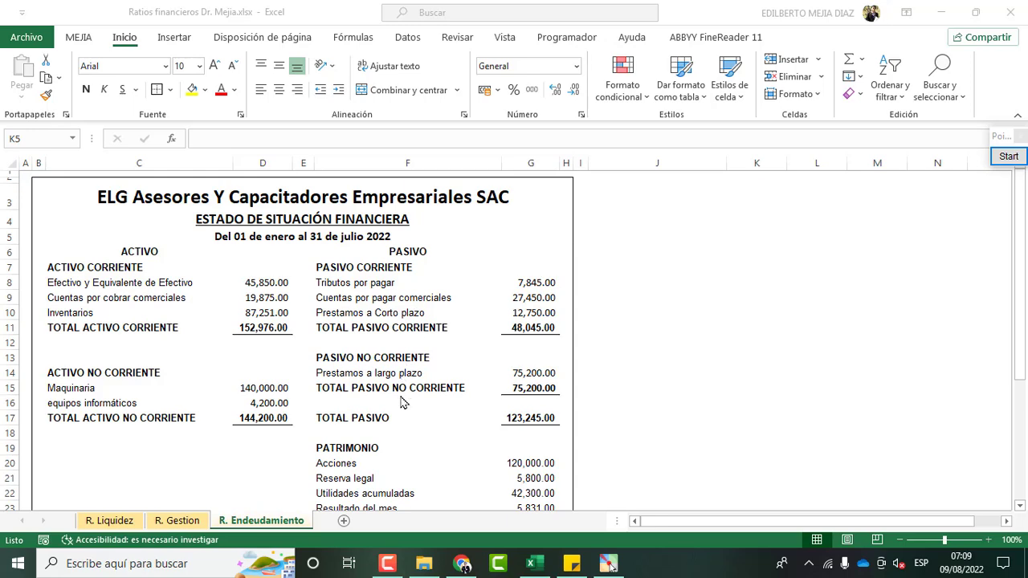
Step: Enter the heading ENDEUDAMIENTO A CORTO PLAZO in cell J4
{"action": "scroll", "coordinate": [422, 436], "scroll_direction": "down", "scroll_amount": 2}
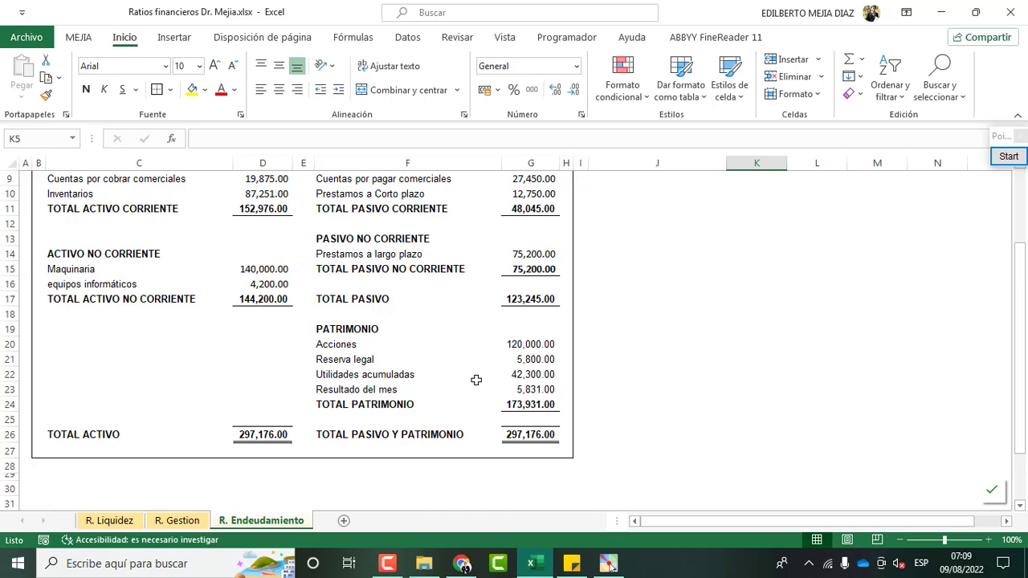
{"action": "scroll", "coordinate": [476, 380], "scroll_direction": "up", "scroll_amount": 2}
{"action": "left_click", "coordinate": [633, 198]}
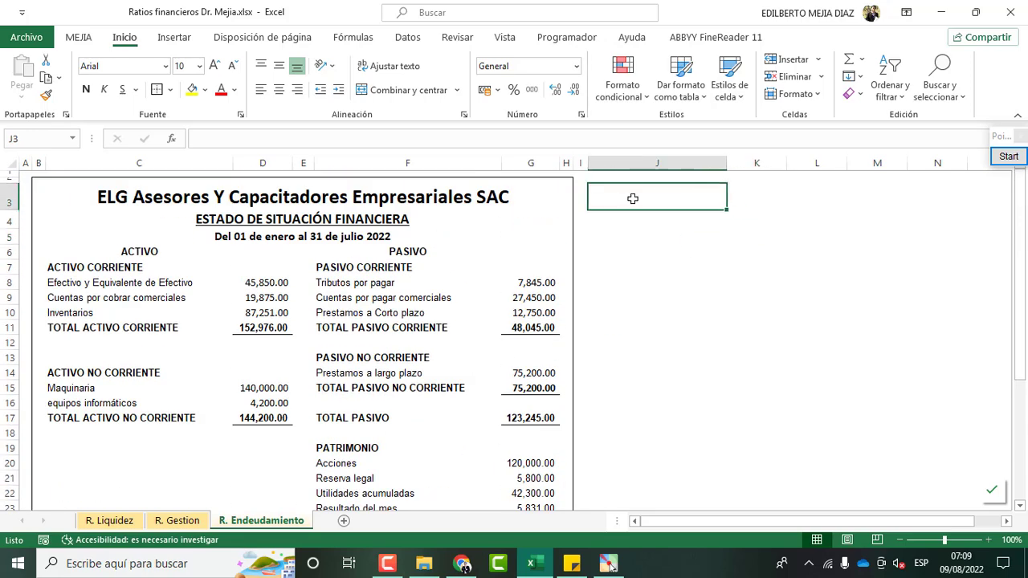
{"action": "left_click", "coordinate": [633, 224]}
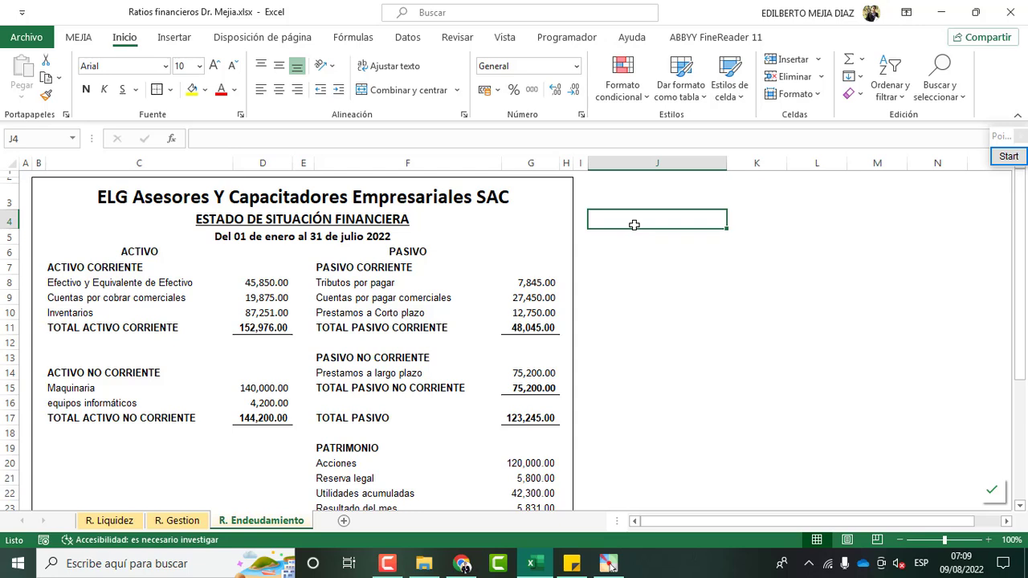
{"action": "type", "text": "E"}
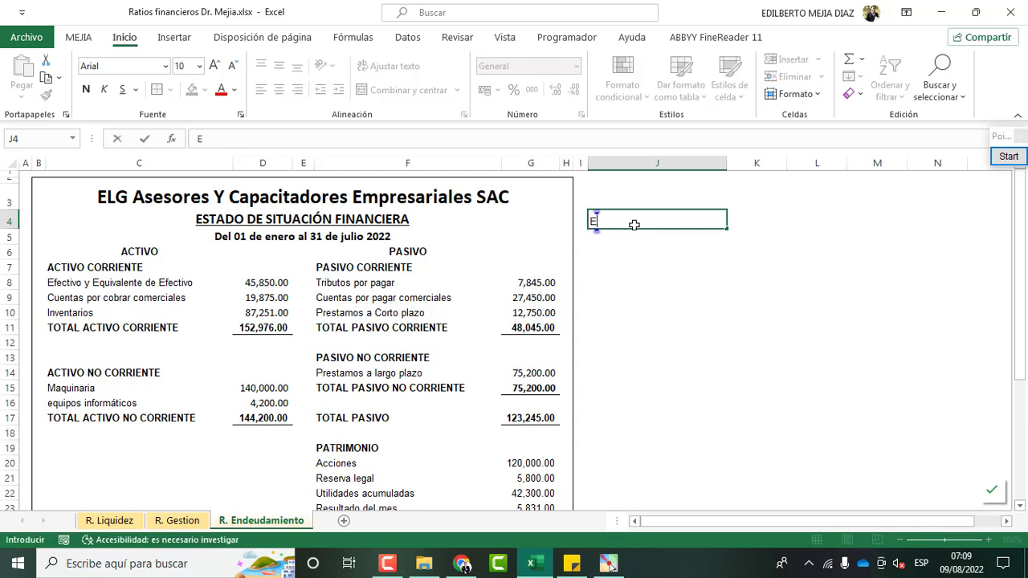
{"action": "type", "text": "NDEUDAMEINT"}
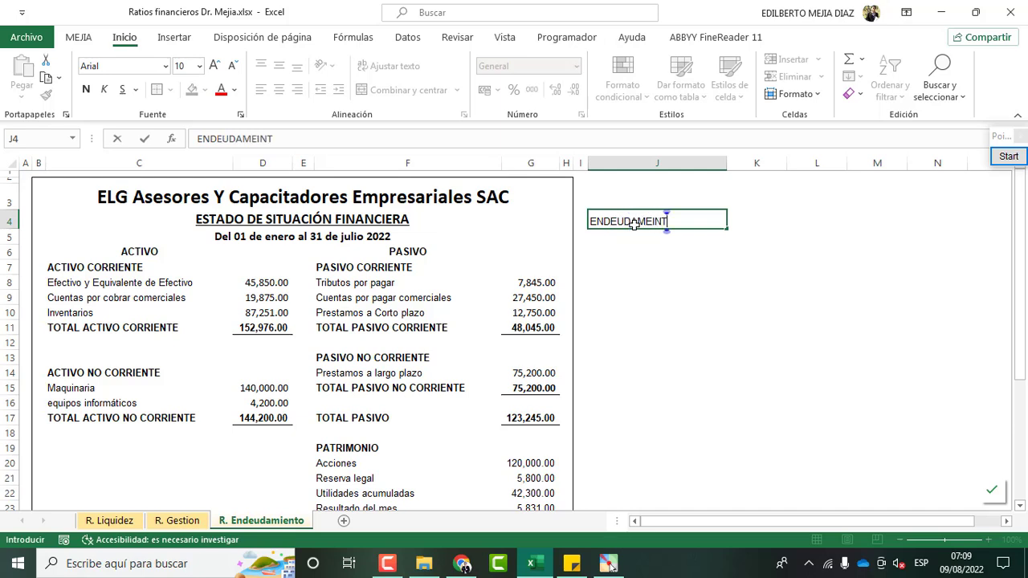
{"action": "type", "text": "O A CORTO PLA"}
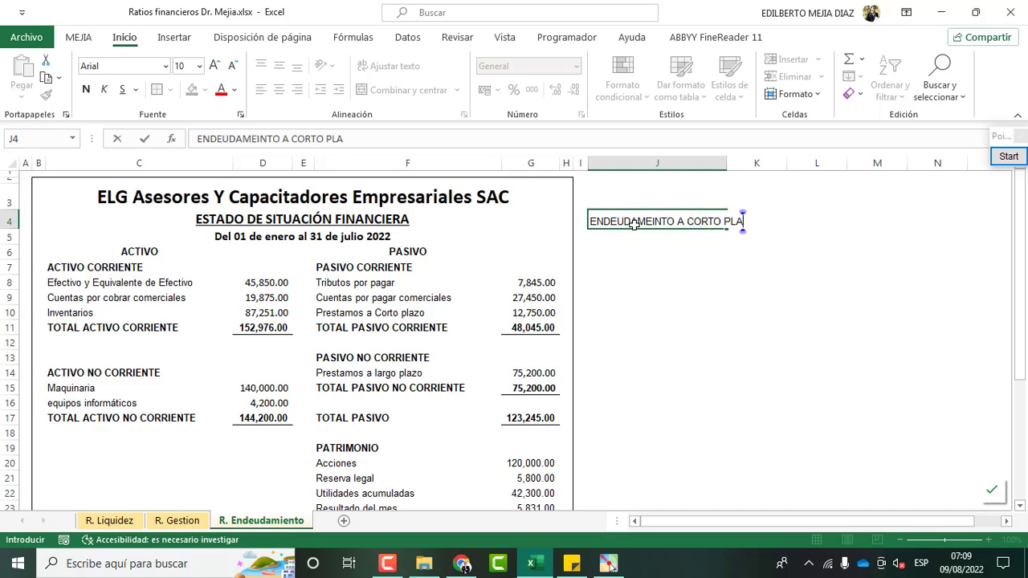
{"action": "type", "text": "ZO"}
{"action": "key", "text": "Return"}
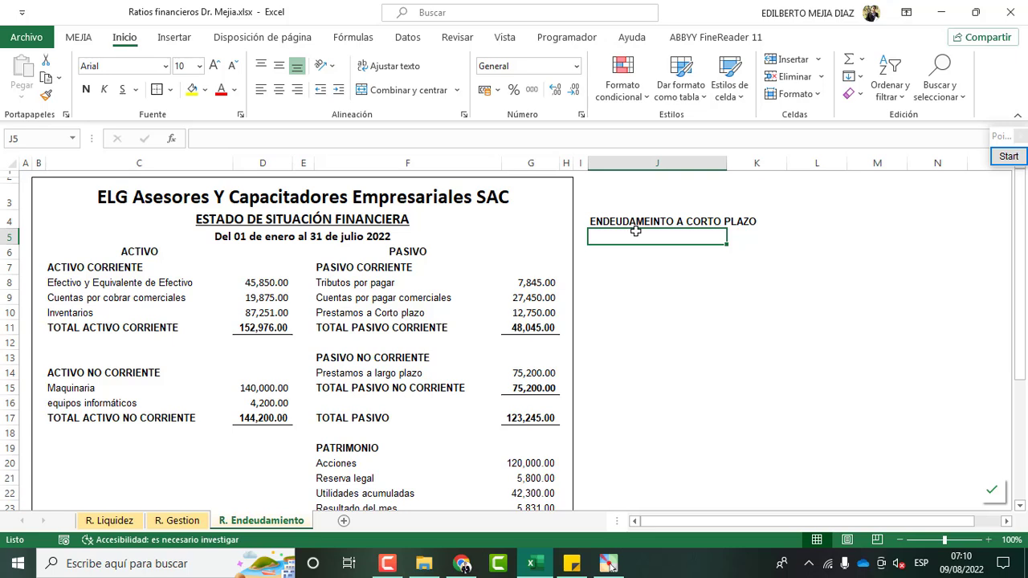
Step: Label J5 with 'Pasivo corriente / Patrimonio neto'
{"action": "type", "text": "pASIVO "}
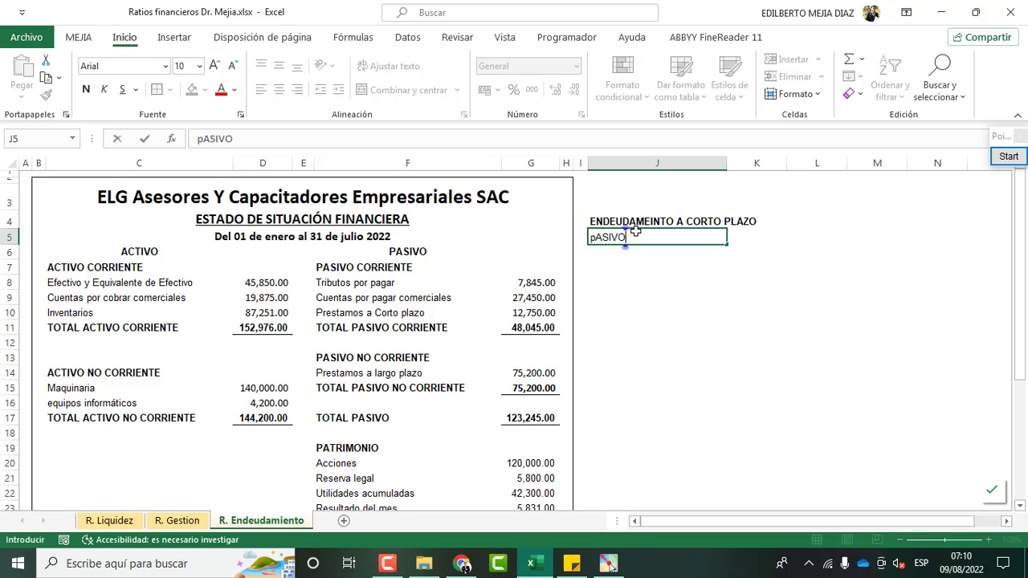
{"action": "type", "text": "corrien"}
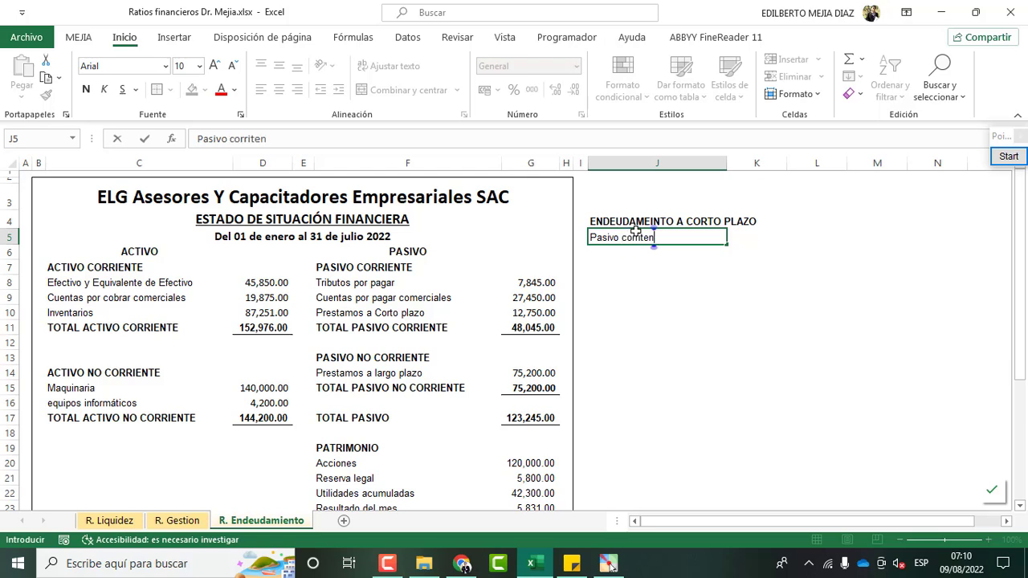
{"action": "type", "text": "te"}
{"action": "type", "text": " Past"}
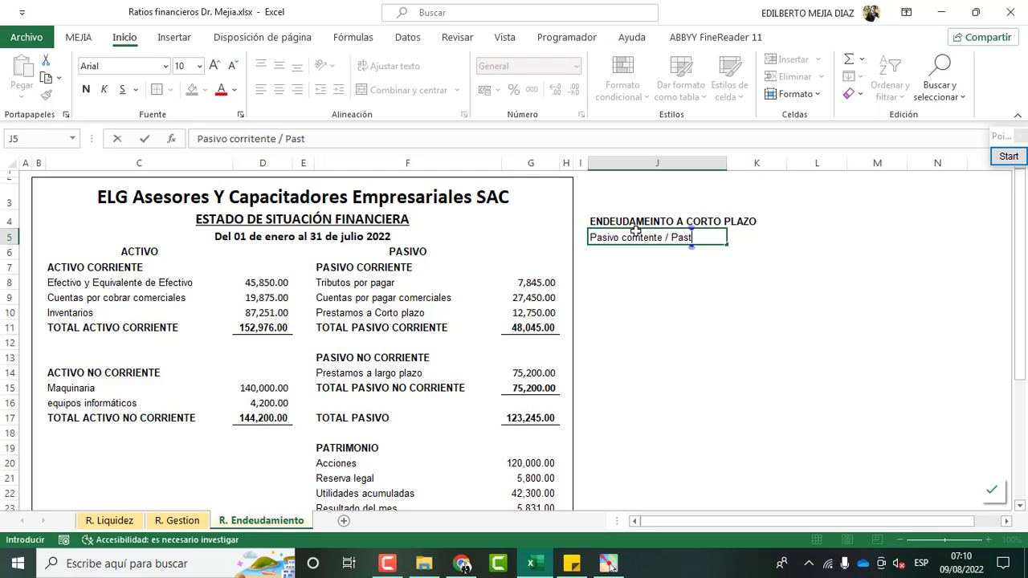
{"action": "key", "text": "BackSpace"}
{"action": "key", "text": "BackSpace"}
{"action": "key", "text": "BackSpace"}
{"action": "type", "text": "trimonio neto"}
{"action": "left_click", "coordinate": [801, 234]}
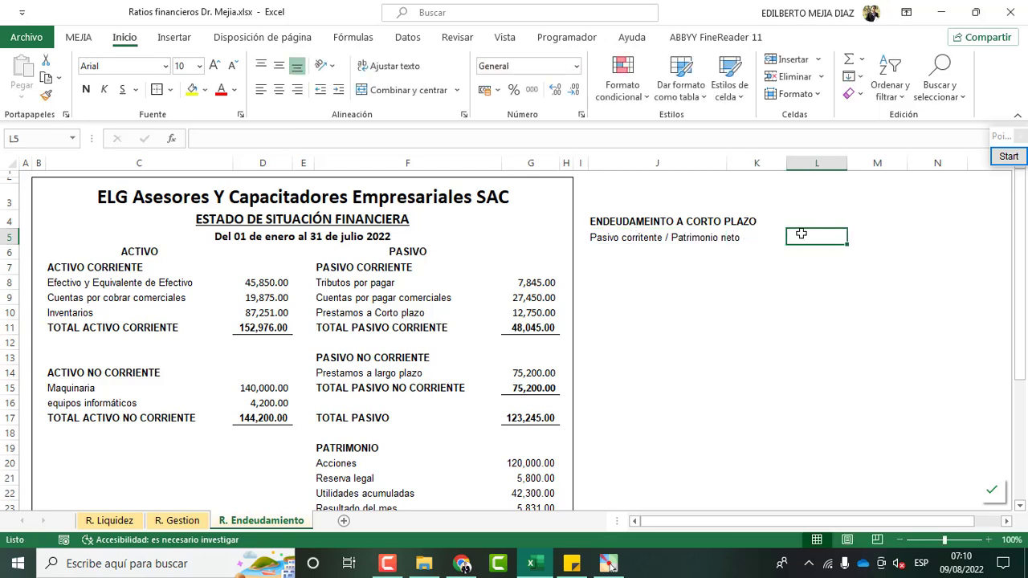
Step: Enter =+G11/G24 in L5, dividing total pasivo corriente by total patrimonio
{"action": "type", "text": "+"}
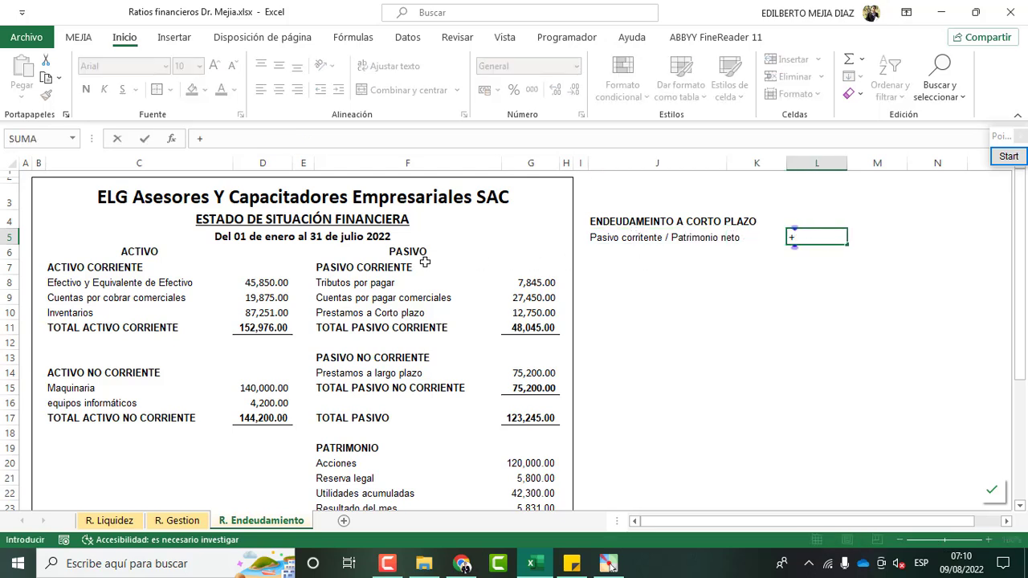
{"action": "scroll", "coordinate": [249, 294], "scroll_direction": "down", "scroll_amount": 1}
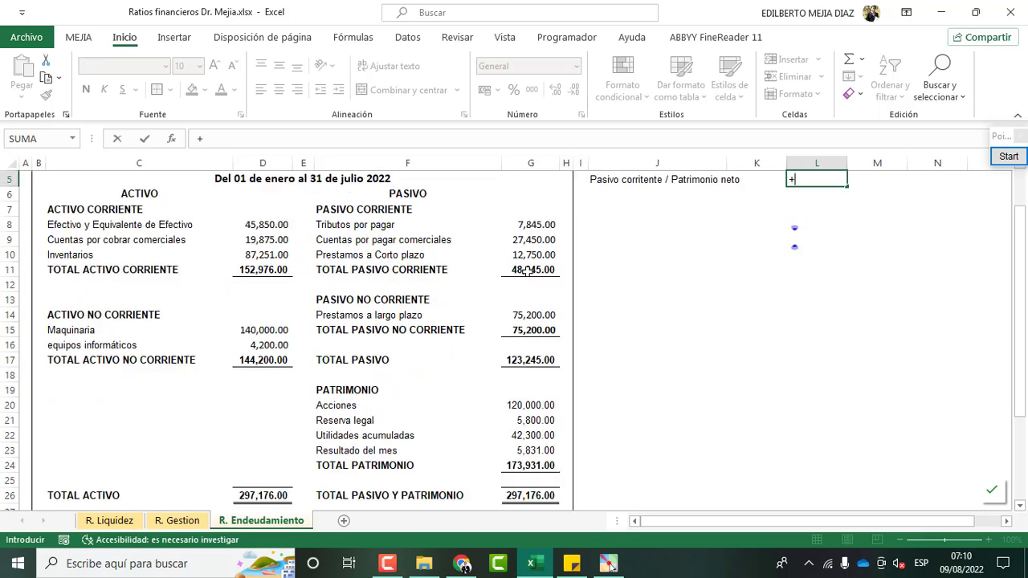
{"action": "left_click", "coordinate": [528, 270]}
{"action": "type", "text": "/"}
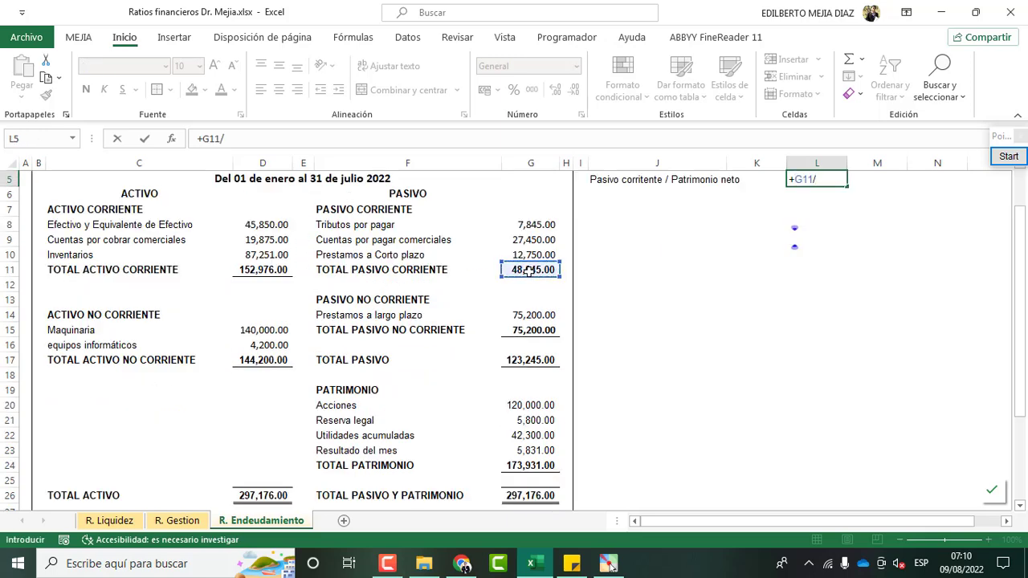
{"action": "left_click", "coordinate": [533, 466]}
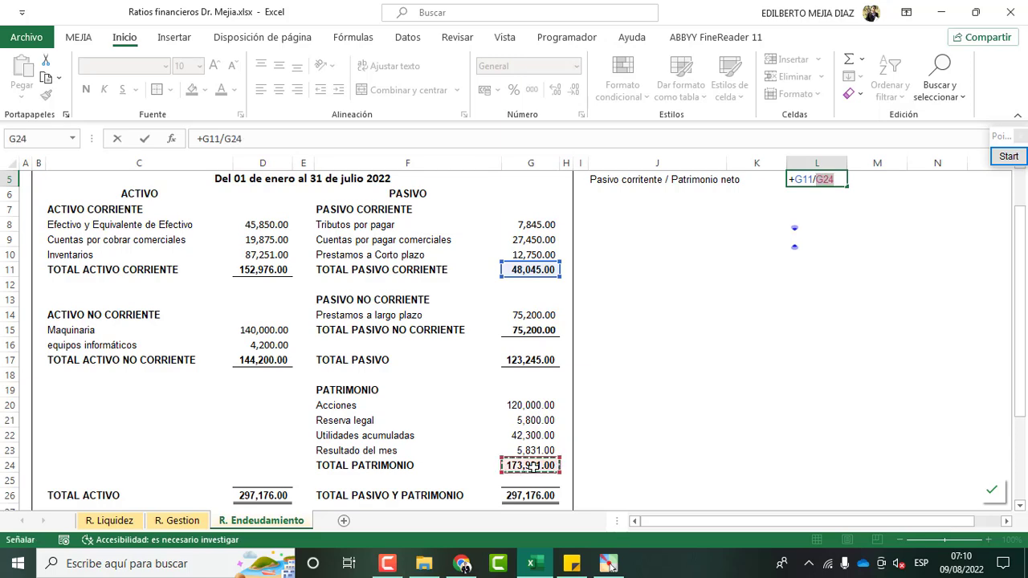
{"action": "key", "text": "ctrl+Return"}
Step: Give L5 a yellow fill and percent format, showing 27.62%
{"action": "scroll", "coordinate": [563, 402], "scroll_direction": "up", "scroll_amount": 1}
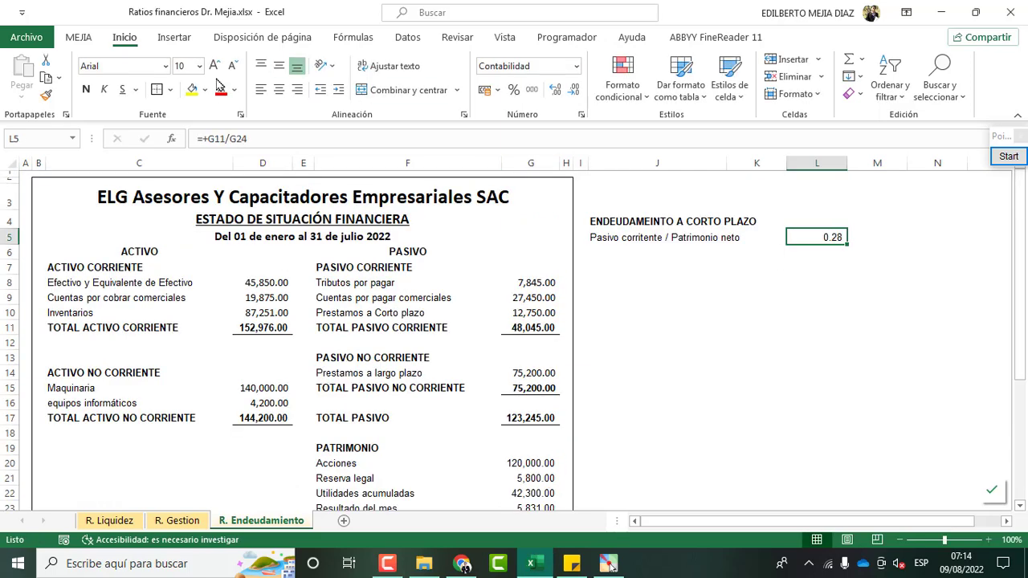
{"action": "left_click", "coordinate": [192, 89]}
{"action": "left_click", "coordinate": [513, 89]}
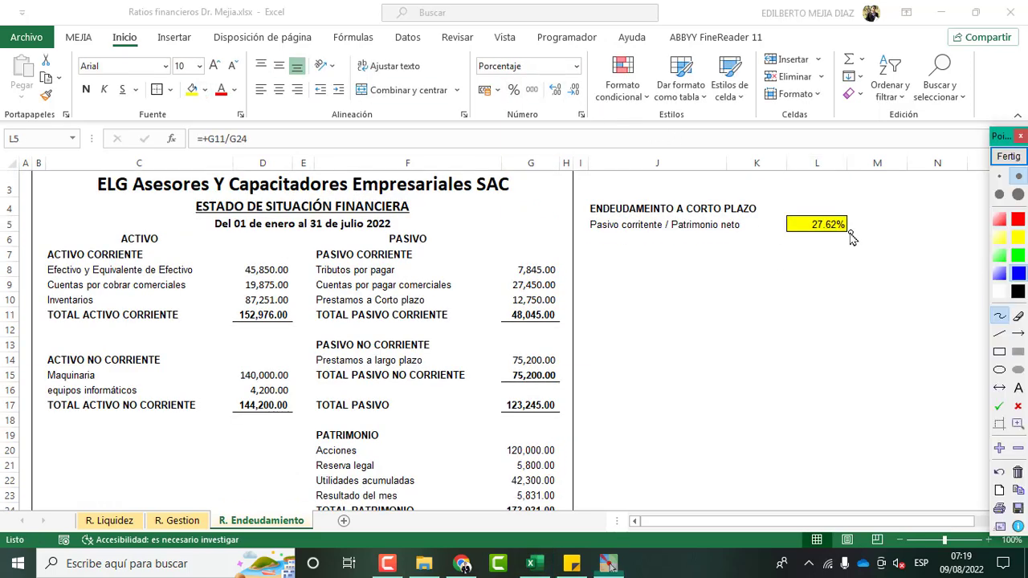
Step: Annotate an arrow at 27.62%, underline both label parts, and write 40 — 60 below
{"action": "mouse_move", "coordinate": [858, 190]}
{"action": "left_mouse_down"}
{"action": "mouse_move", "coordinate": [838, 199]}
{"action": "mouse_move", "coordinate": [853, 210]}
{"action": "left_mouse_up"}
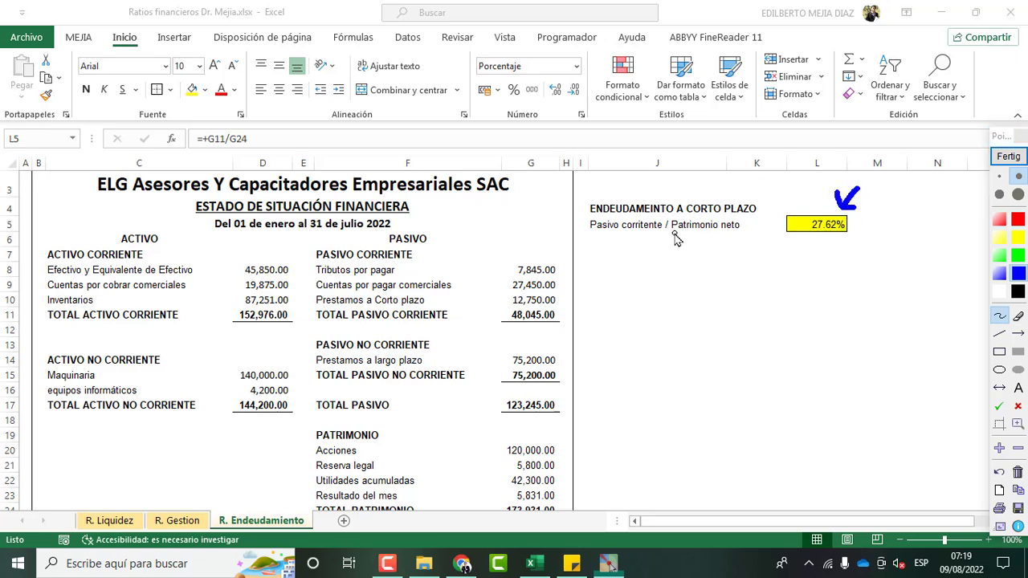
{"action": "left_click_drag", "start_coordinate": [673, 233], "coordinate": [744, 234]}
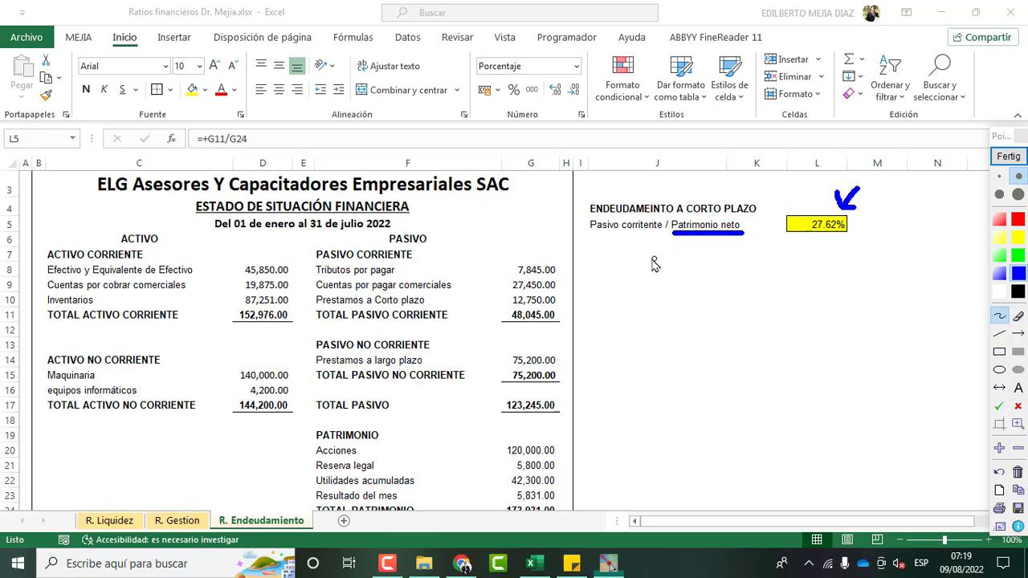
{"action": "left_click_drag", "start_coordinate": [592, 236], "coordinate": [659, 235]}
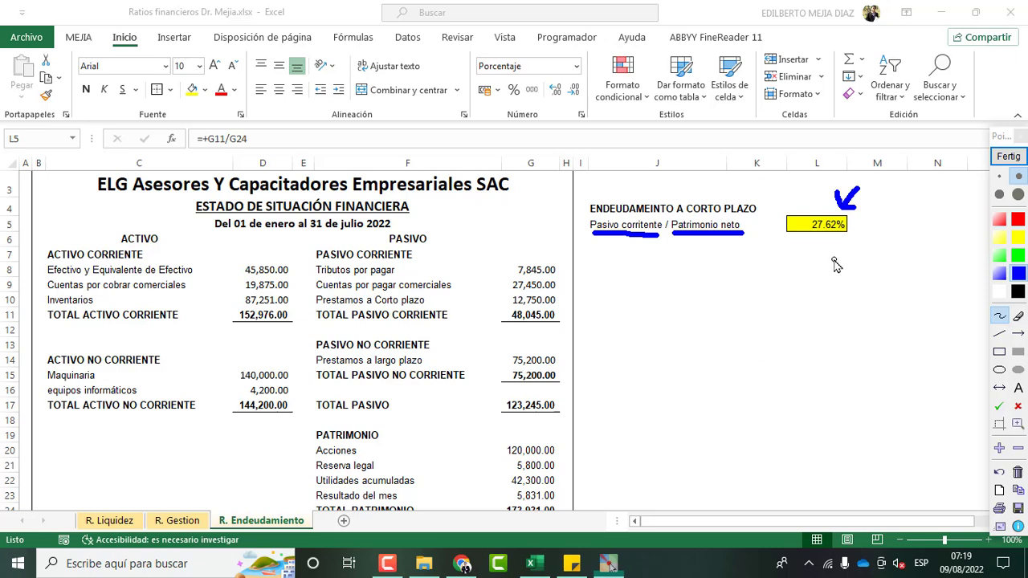
{"action": "mouse_move", "coordinate": [799, 249]}
{"action": "left_mouse_down"}
{"action": "mouse_move", "coordinate": [810, 286]}
{"action": "mouse_move", "coordinate": [826, 257]}
{"action": "mouse_move", "coordinate": [890, 261]}
{"action": "left_mouse_up"}
{"action": "mouse_move", "coordinate": [946, 239]}
{"action": "left_mouse_down"}
{"action": "mouse_move", "coordinate": [921, 265]}
{"action": "mouse_move", "coordinate": [948, 251]}
{"action": "left_mouse_up"}
{"action": "left_click", "coordinate": [945, 255]}
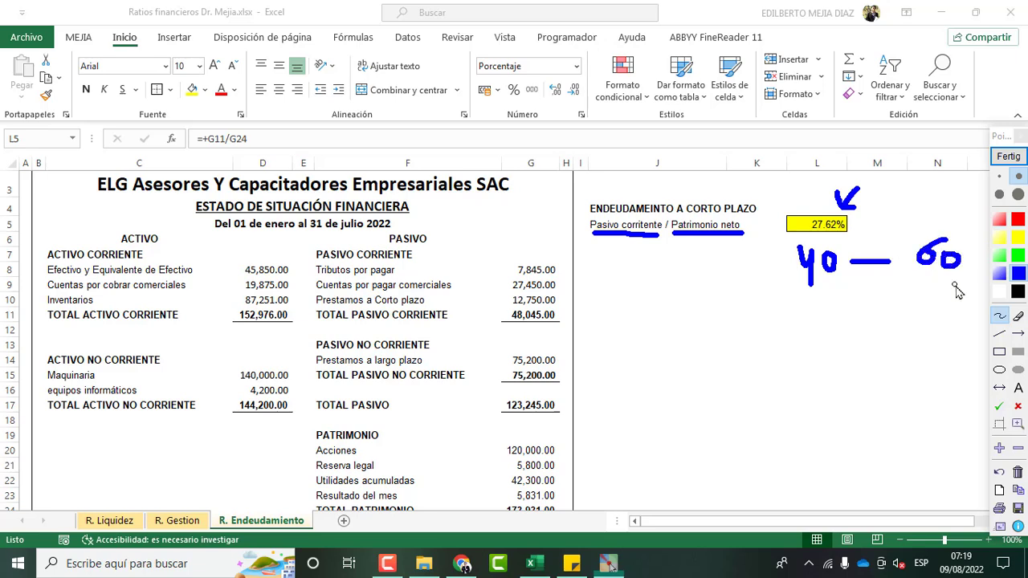
Step: Draw red arrows and a ticked line marking the 40 — 60 range and the result
{"action": "left_click", "coordinate": [1016, 221]}
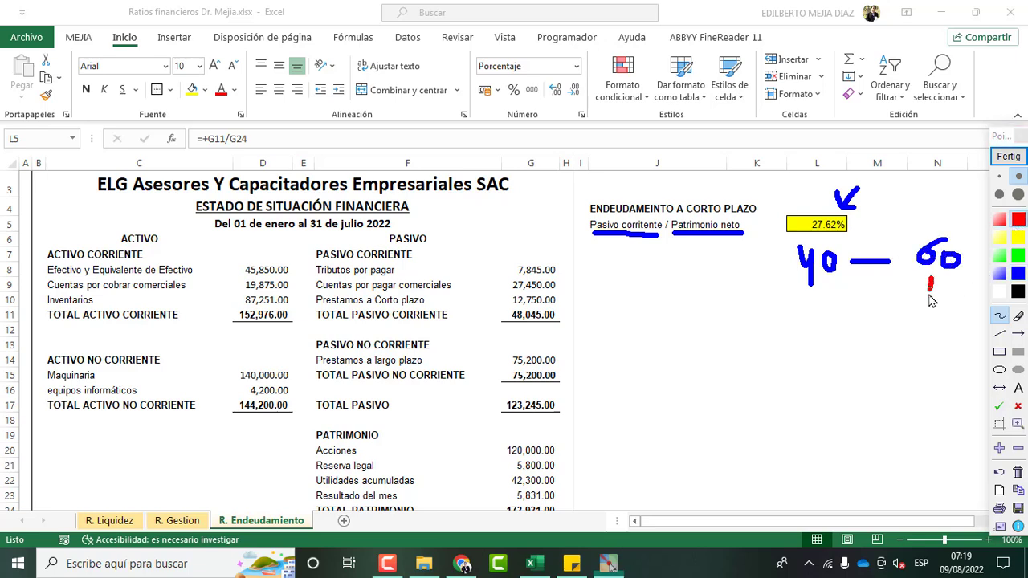
{"action": "mouse_move", "coordinate": [933, 278]}
{"action": "left_mouse_down"}
{"action": "mouse_move", "coordinate": [922, 320]}
{"action": "mouse_move", "coordinate": [931, 277]}
{"action": "mouse_move", "coordinate": [926, 293]}
{"action": "left_mouse_up"}
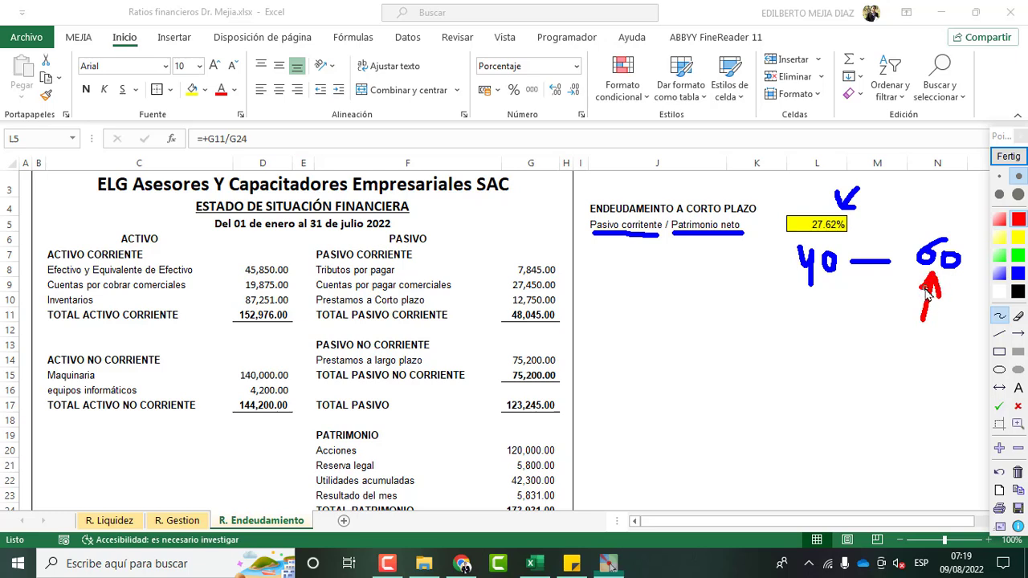
{"action": "mouse_move", "coordinate": [823, 281]}
{"action": "left_mouse_down"}
{"action": "mouse_move", "coordinate": [821, 321]}
{"action": "mouse_move", "coordinate": [831, 312]}
{"action": "left_mouse_up"}
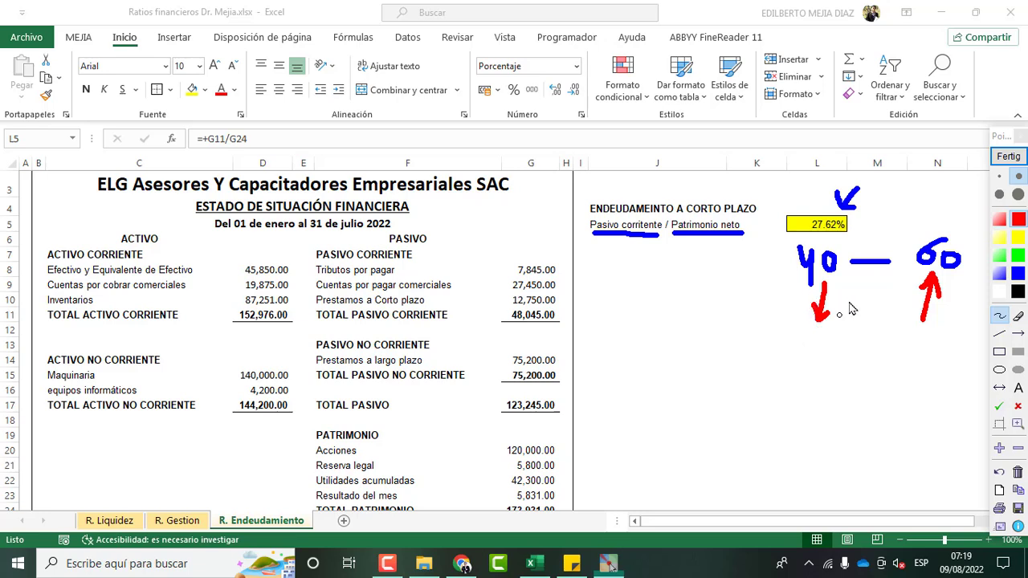
{"action": "mouse_move", "coordinate": [844, 293]}
{"action": "left_mouse_down"}
{"action": "mouse_move", "coordinate": [914, 302]}
{"action": "mouse_move", "coordinate": [913, 321]}
{"action": "left_mouse_up"}
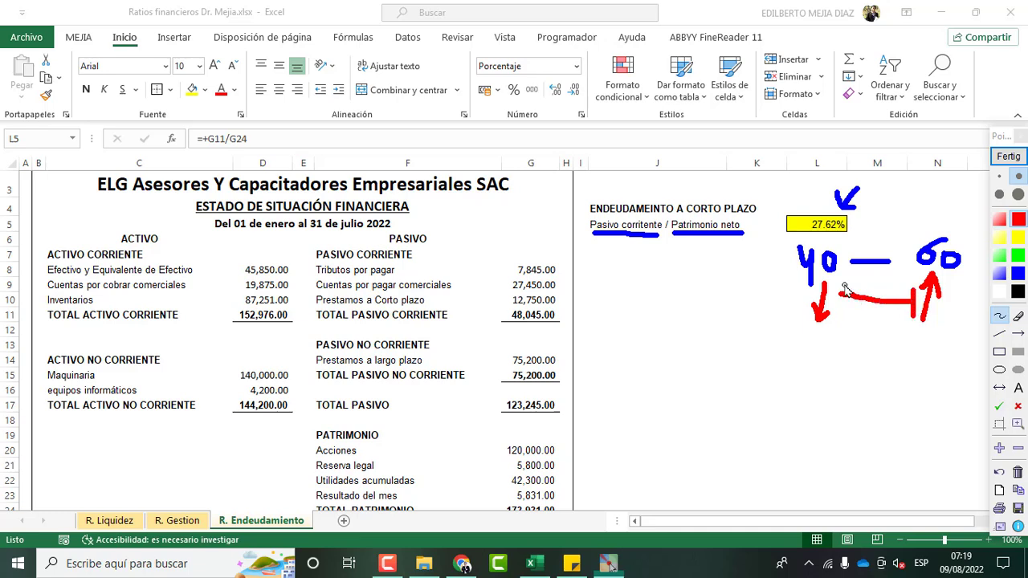
{"action": "left_click_drag", "start_coordinate": [841, 281], "coordinate": [841, 310]}
{"action": "left_click_drag", "start_coordinate": [794, 175], "coordinate": [805, 213]}
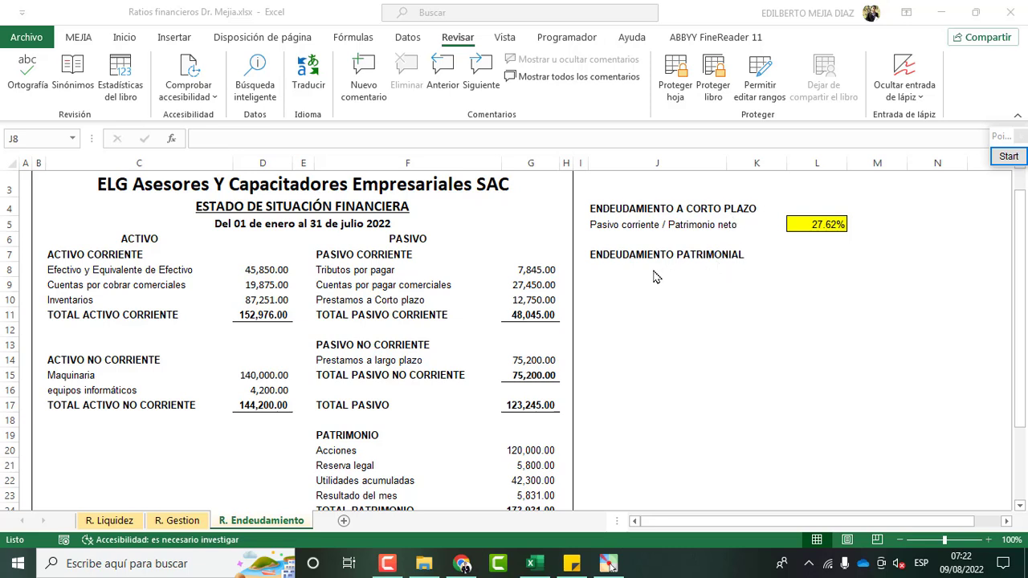
Step: Label J8 with 'Pasivo Total / Patrimonio' for the patrimonial debt ratio
{"action": "left_click", "coordinate": [652, 276]}
{"action": "left_click", "coordinate": [624, 225]}
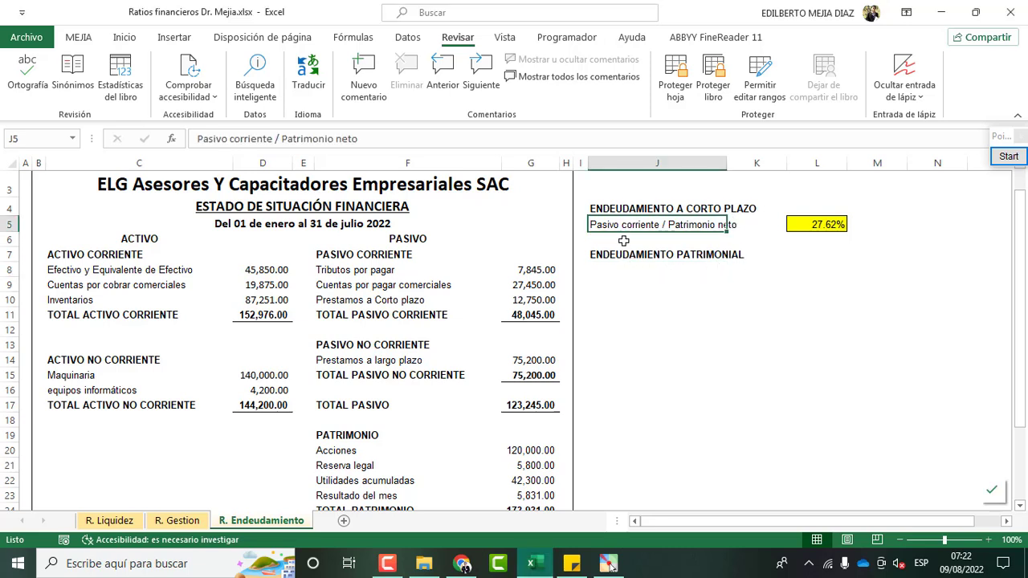
{"action": "left_click", "coordinate": [617, 272]}
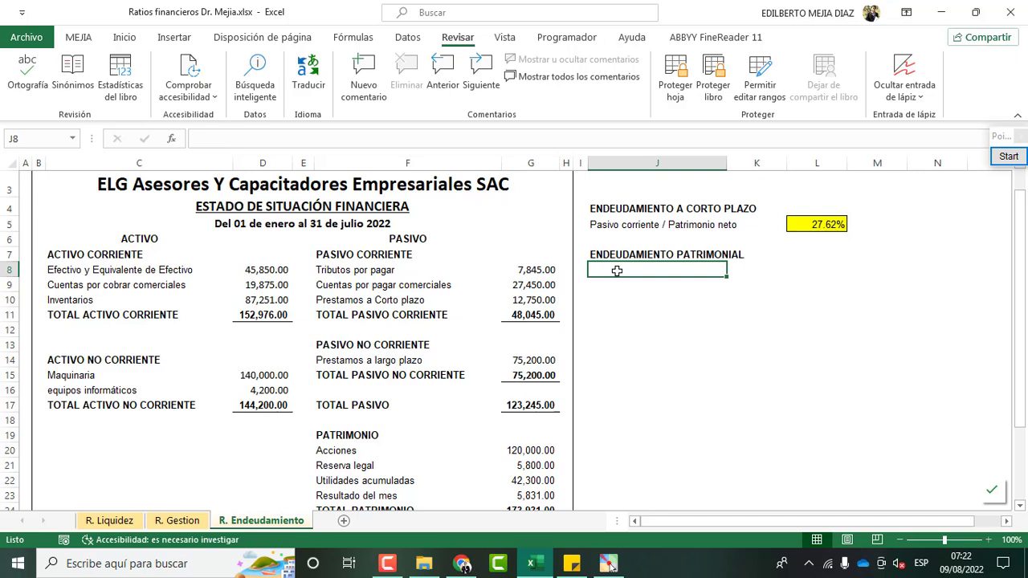
{"action": "type", "text": "P"}
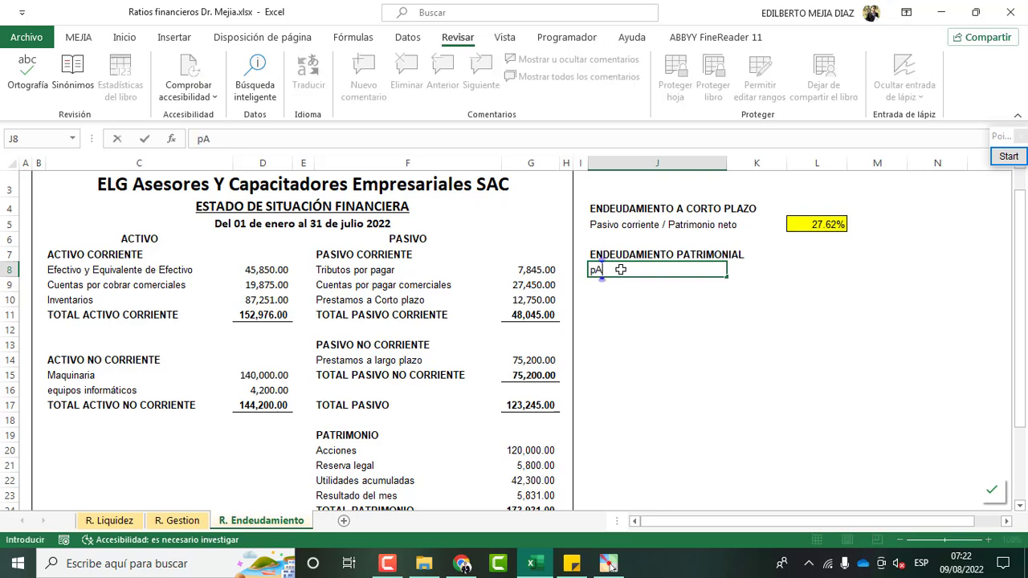
{"action": "type", "text": "asivo"}
{"action": "type", "text": " Total /"}
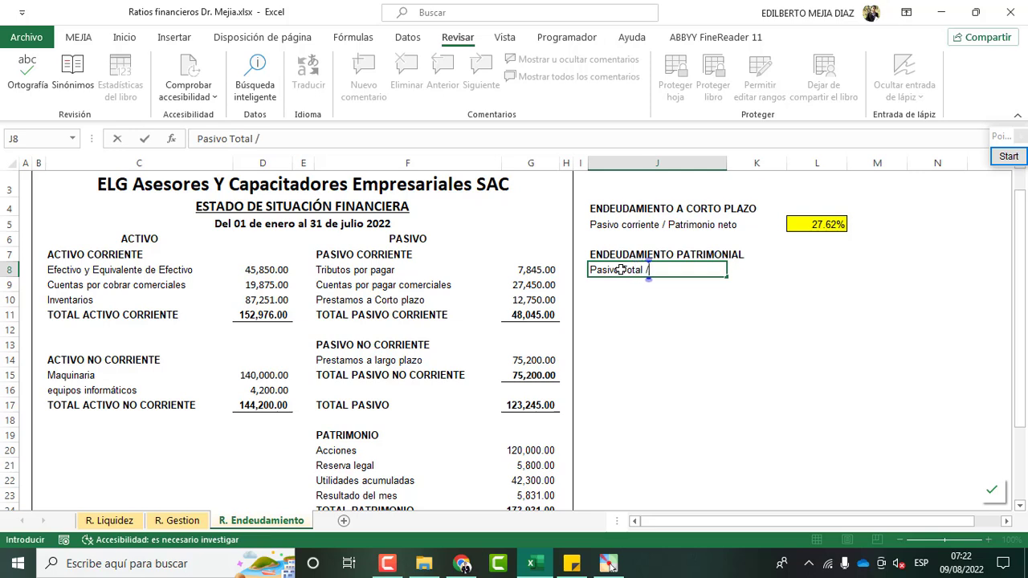
{"action": "type", "text": " PA"}
{"action": "type", "text": "trimonio"}
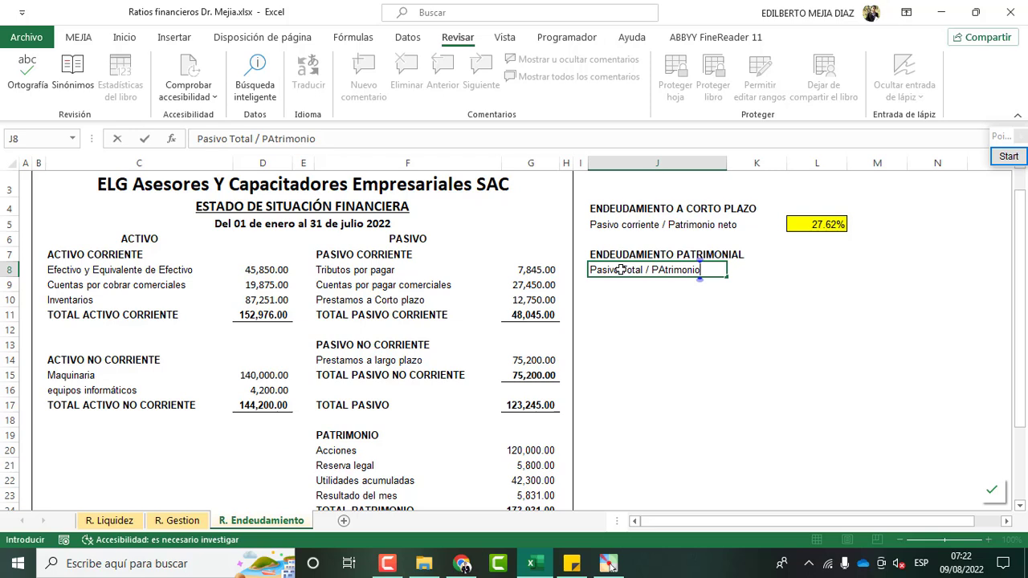
{"action": "key", "text": "Return"}
{"action": "left_click", "coordinate": [813, 265]}
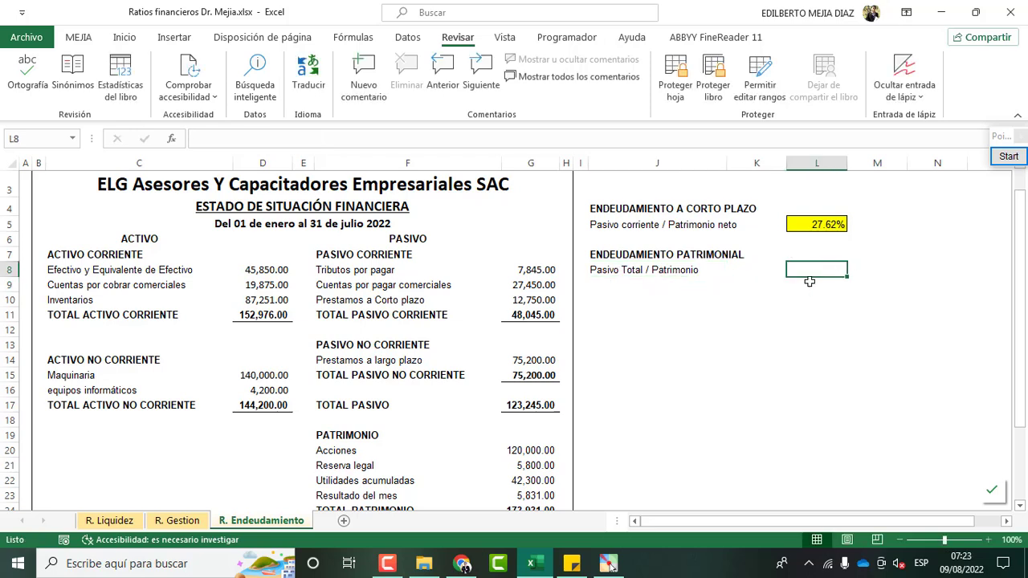
Step: Enter =+G17/G24 in L8, dividing TOTAL PASIVO by TOTAL PATRIMONIO
{"action": "type", "text": "+"}
{"action": "scroll", "coordinate": [400, 365], "scroll_direction": "down", "scroll_amount": 2}
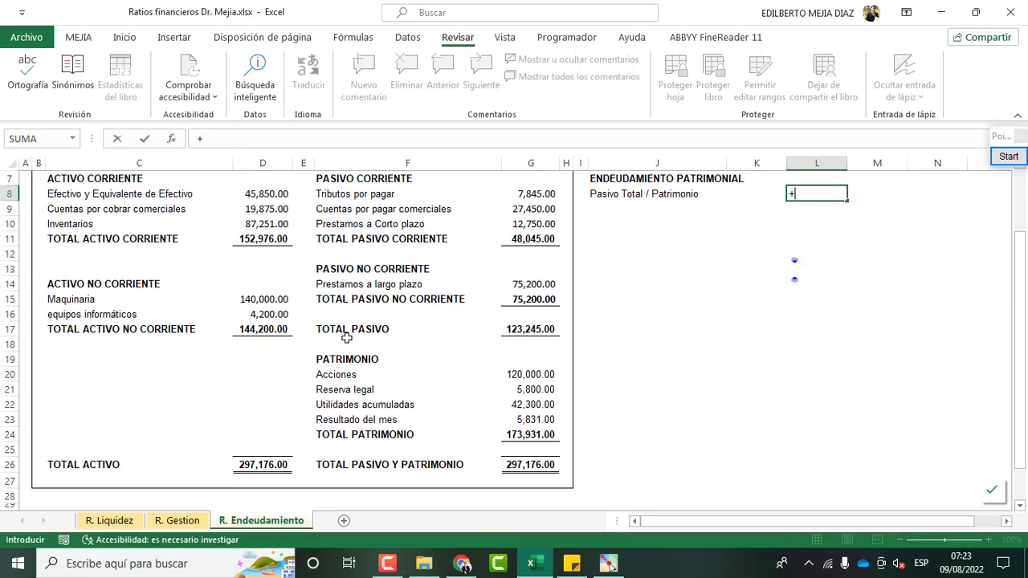
{"action": "left_click", "coordinate": [530, 330]}
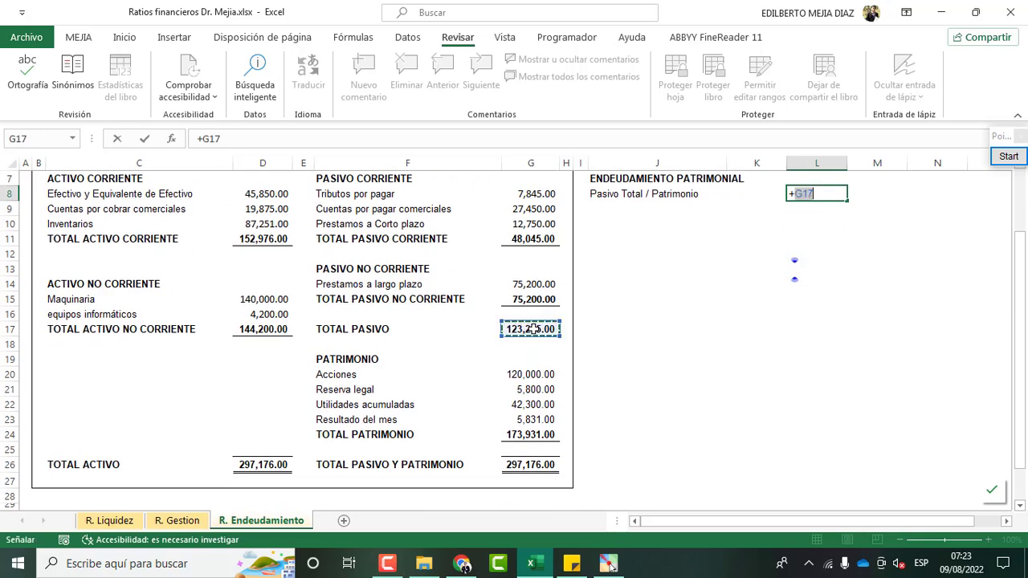
{"action": "type", "text": "/"}
{"action": "left_click", "coordinate": [527, 435]}
{"action": "key", "text": "Return"}
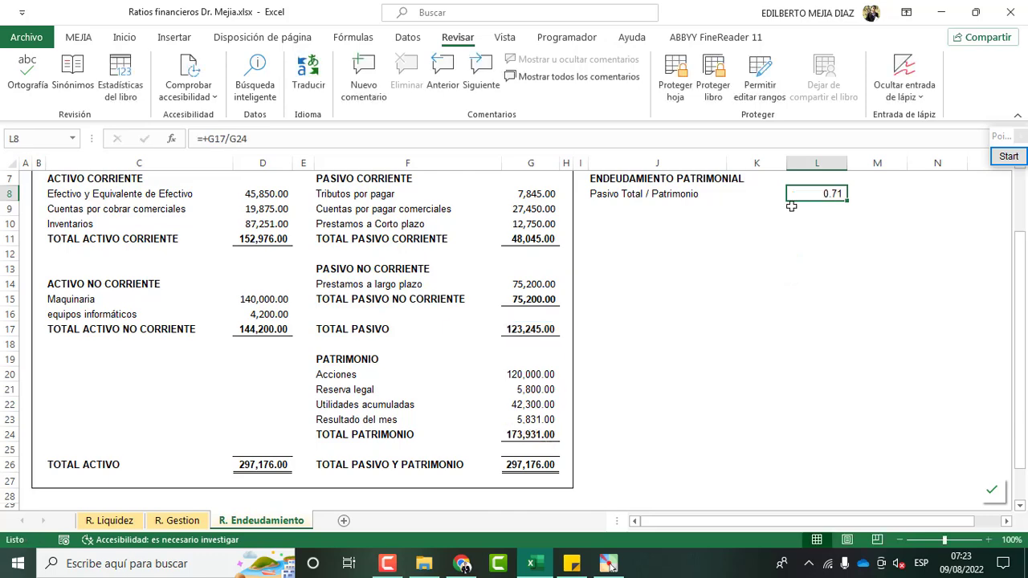
Step: Format L8 as a bold, centred yellow percentage showing 71%
{"action": "left_click", "coordinate": [124, 37]}
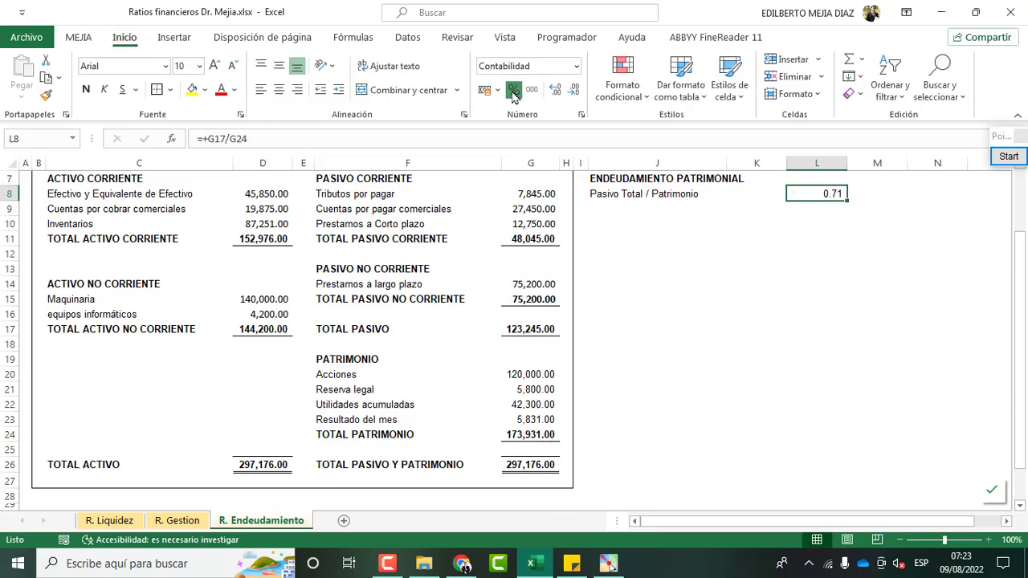
{"action": "left_click", "coordinate": [514, 90]}
{"action": "left_click", "coordinate": [192, 89]}
{"action": "left_click", "coordinate": [657, 375]}
{"action": "scroll", "coordinate": [997, 271], "scroll_direction": "up", "scroll_amount": 3}
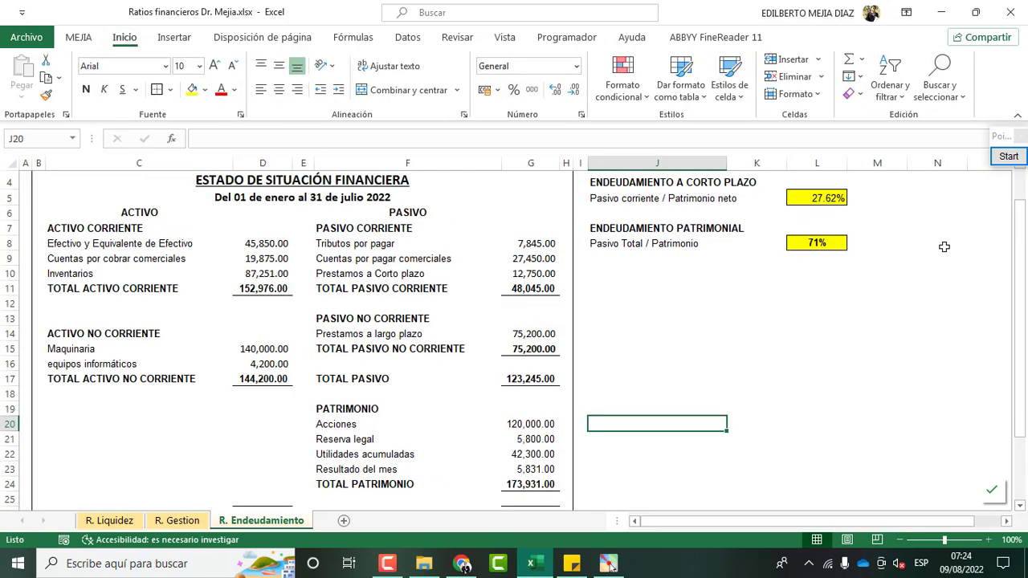
{"action": "left_click", "coordinate": [845, 242]}
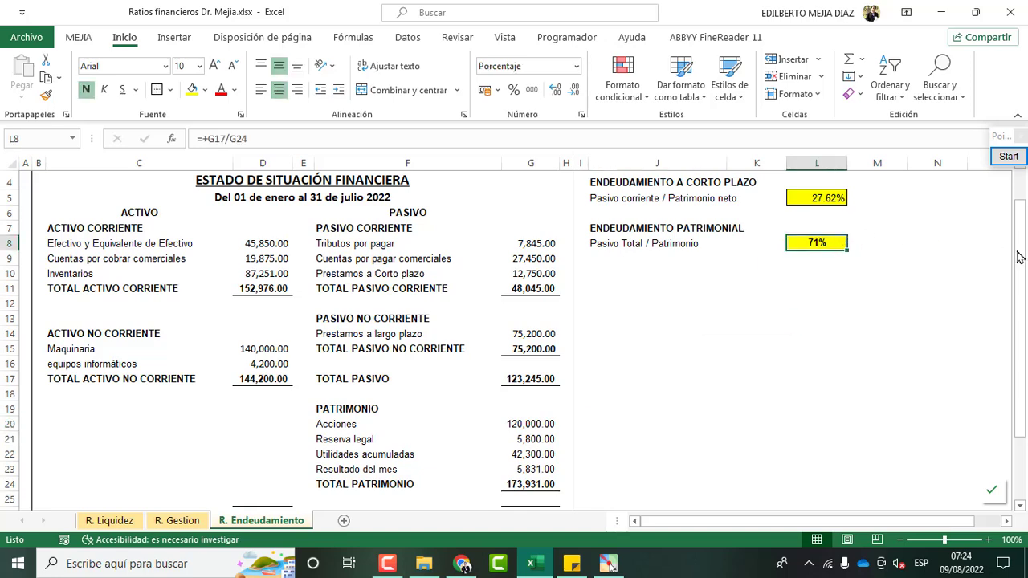
{"action": "left_click_drag", "start_coordinate": [1021, 257], "coordinate": [1024, 273]}
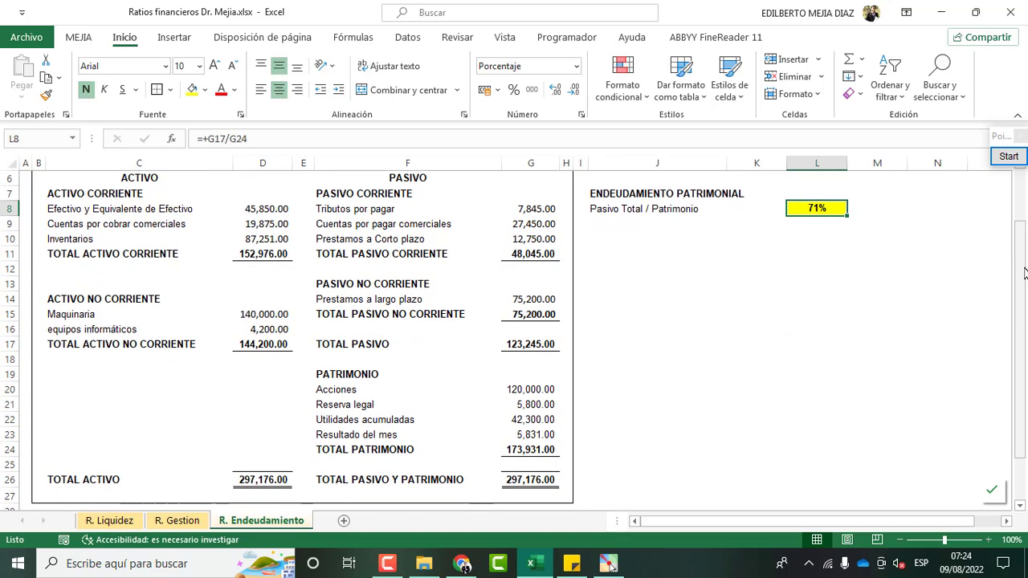
{"action": "left_click", "coordinate": [1009, 156]}
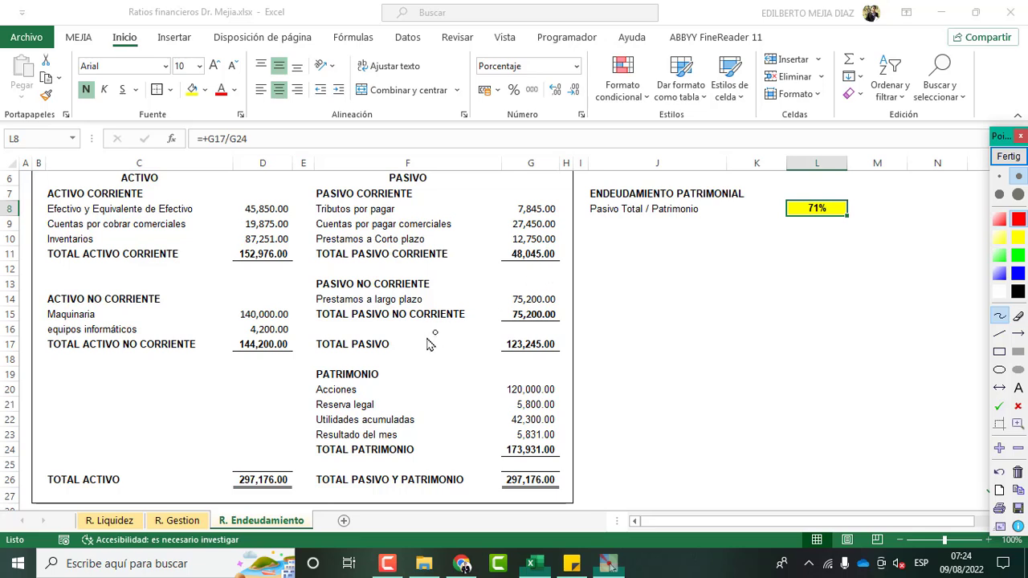
{"action": "mouse_move", "coordinate": [494, 331]}
{"action": "left_mouse_down"}
{"action": "mouse_move", "coordinate": [554, 334]}
{"action": "mouse_move", "coordinate": [562, 369]}
{"action": "mouse_move", "coordinate": [495, 372]}
{"action": "mouse_move", "coordinate": [493, 339]}
{"action": "left_mouse_up"}
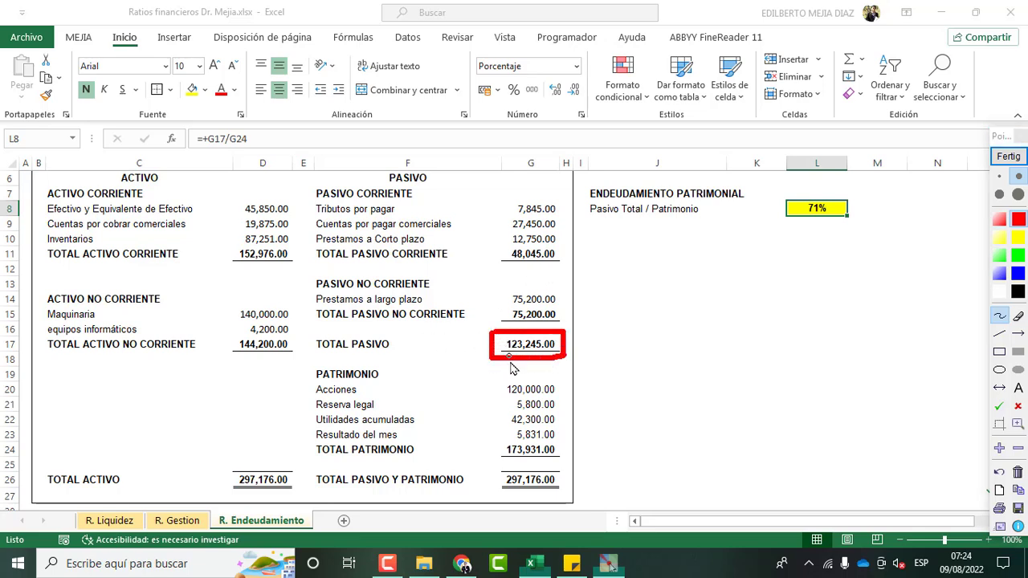
{"action": "mouse_move", "coordinate": [497, 441]}
{"action": "left_mouse_down"}
{"action": "mouse_move", "coordinate": [563, 441]}
{"action": "mouse_move", "coordinate": [566, 458]}
{"action": "mouse_move", "coordinate": [498, 464]}
{"action": "mouse_move", "coordinate": [497, 441]}
{"action": "left_mouse_up"}
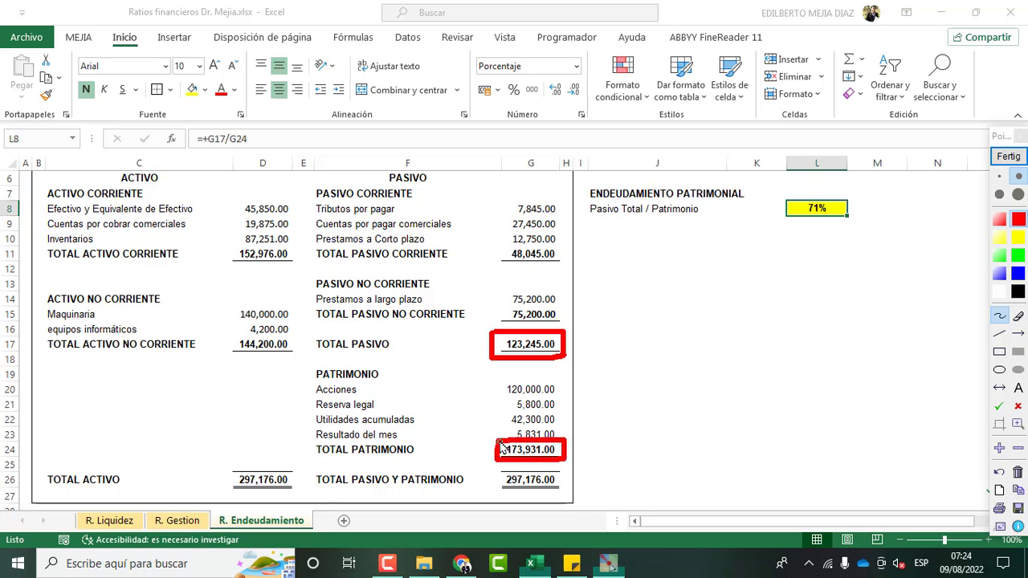
{"action": "left_click_drag", "start_coordinate": [461, 185], "coordinate": [467, 328]}
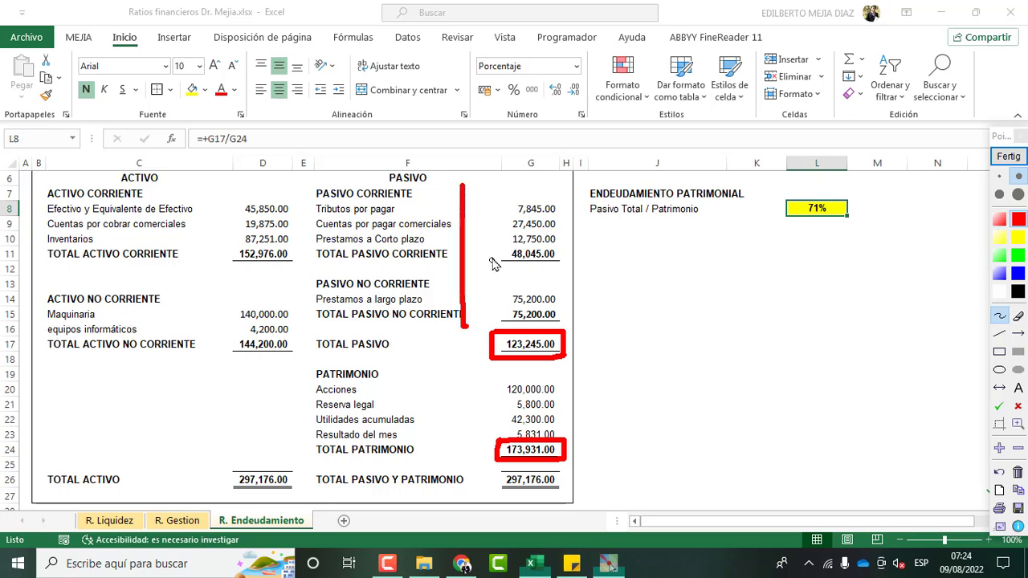
{"action": "mouse_move", "coordinate": [521, 178]}
{"action": "left_mouse_down"}
{"action": "mouse_move", "coordinate": [480, 243]}
{"action": "mouse_move", "coordinate": [491, 251]}
{"action": "left_mouse_up"}
{"action": "left_click", "coordinate": [480, 224]}
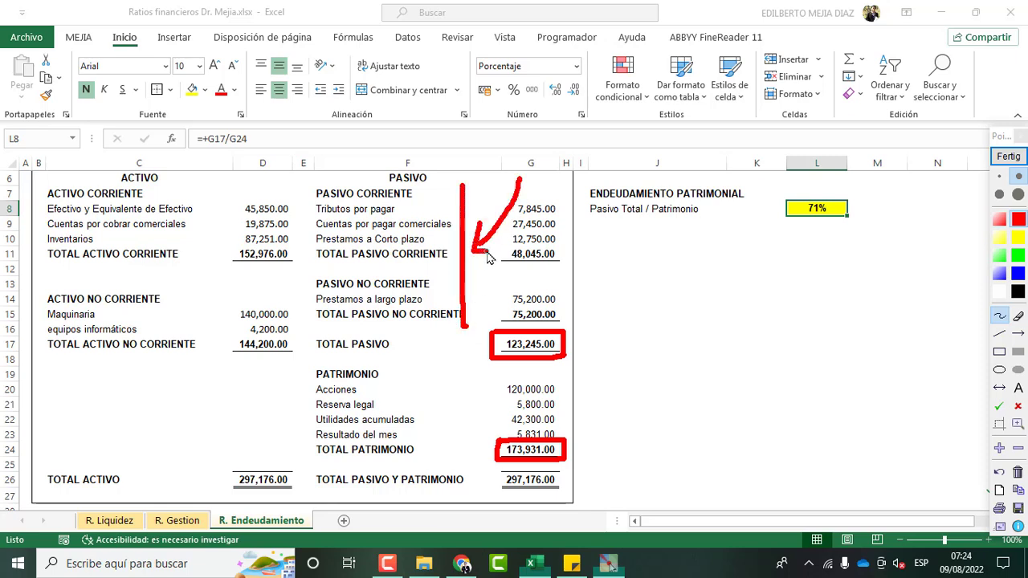
{"action": "left_click_drag", "start_coordinate": [306, 217], "coordinate": [320, 226]}
{"action": "left_click_drag", "start_coordinate": [306, 283], "coordinate": [319, 302]}
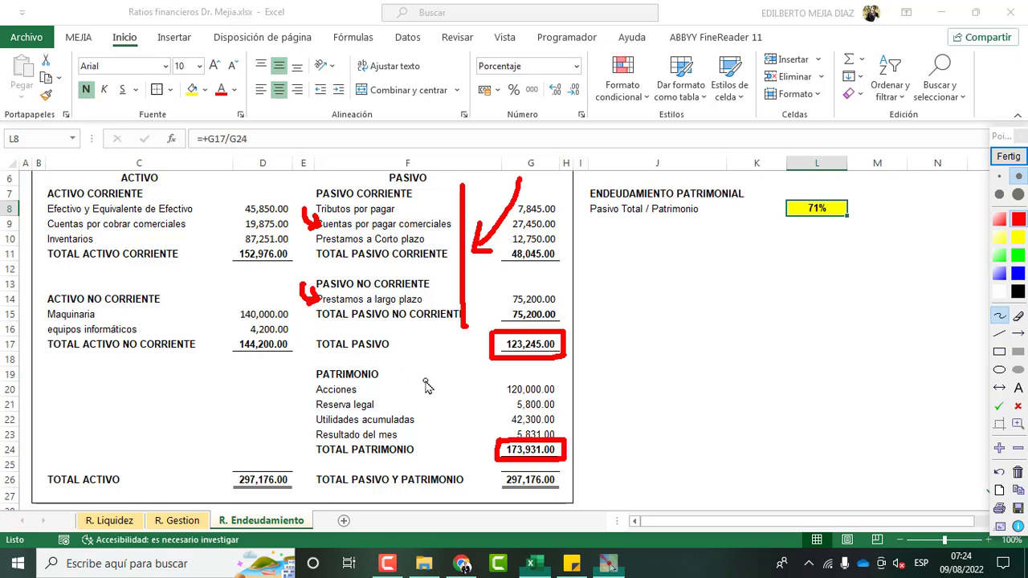
{"action": "left_click_drag", "start_coordinate": [361, 392], "coordinate": [389, 392]}
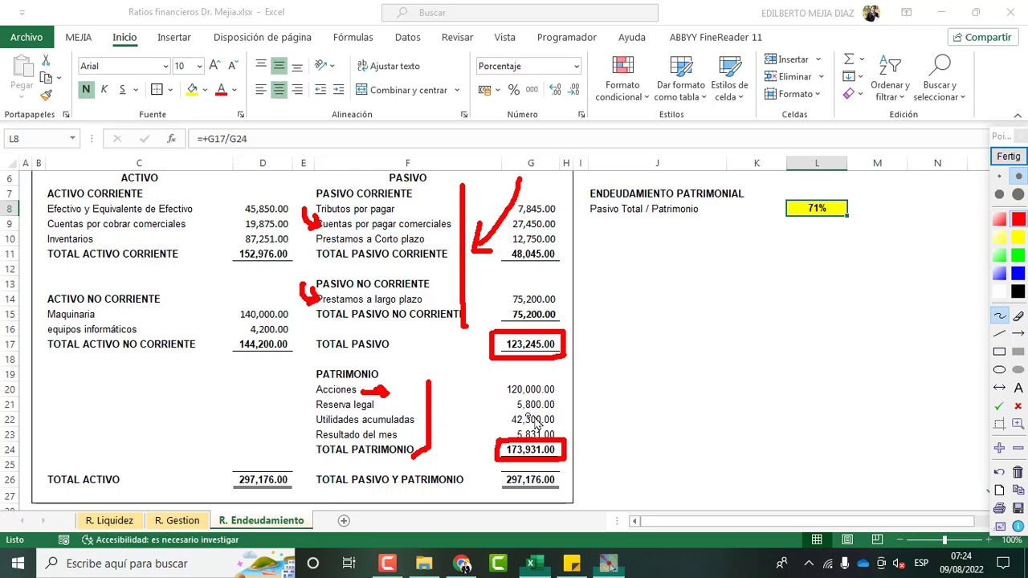
{"action": "mouse_move", "coordinate": [858, 174]}
{"action": "left_mouse_down"}
{"action": "mouse_move", "coordinate": [848, 206]}
{"action": "mouse_move", "coordinate": [858, 202]}
{"action": "left_mouse_up"}
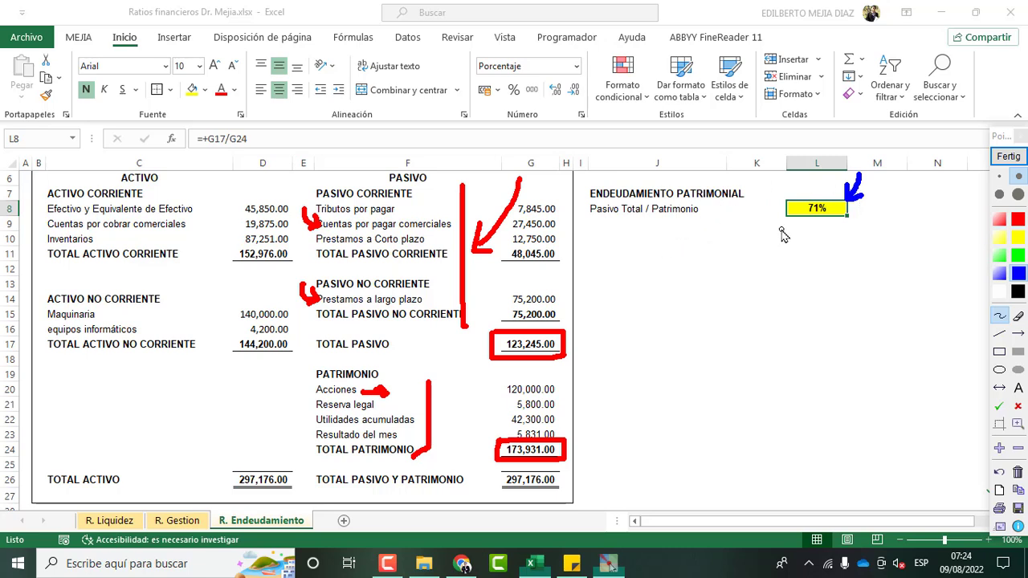
{"action": "left_click_drag", "start_coordinate": [591, 217], "coordinate": [640, 216]}
{"action": "left_click_drag", "start_coordinate": [661, 221], "coordinate": [699, 224]}
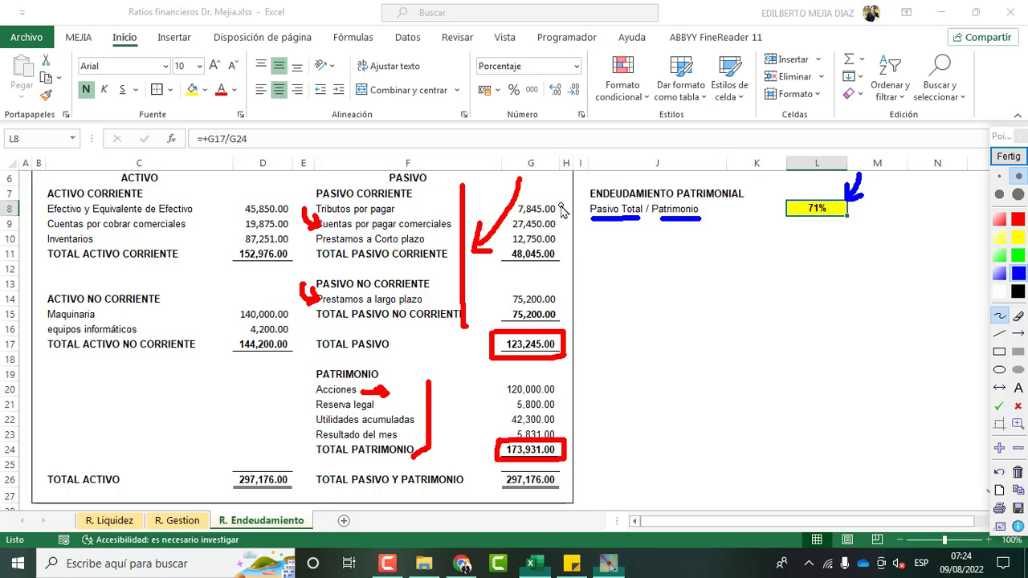
{"action": "left_click_drag", "start_coordinate": [565, 294], "coordinate": [566, 319]}
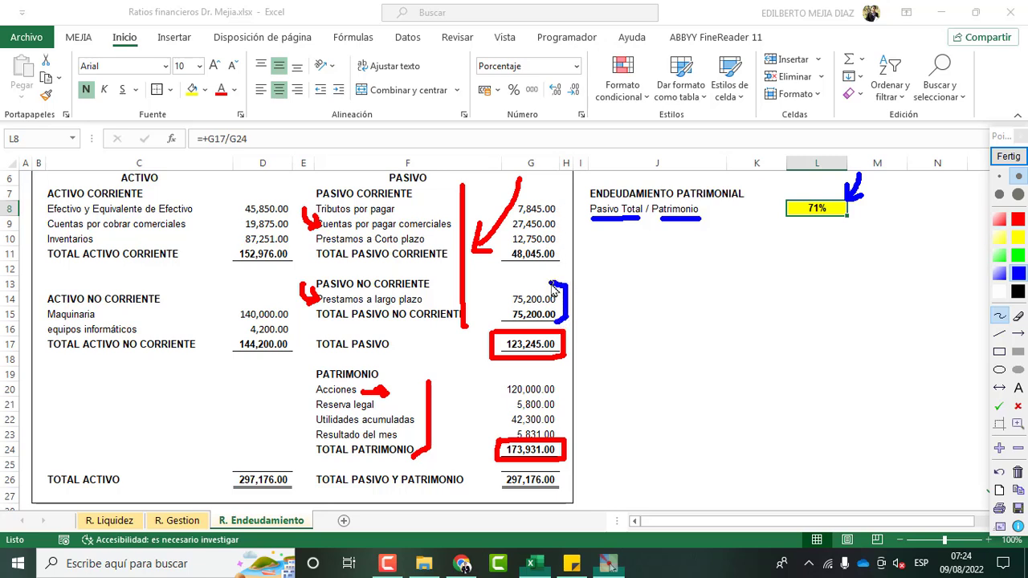
{"action": "left_click", "coordinate": [1008, 156]}
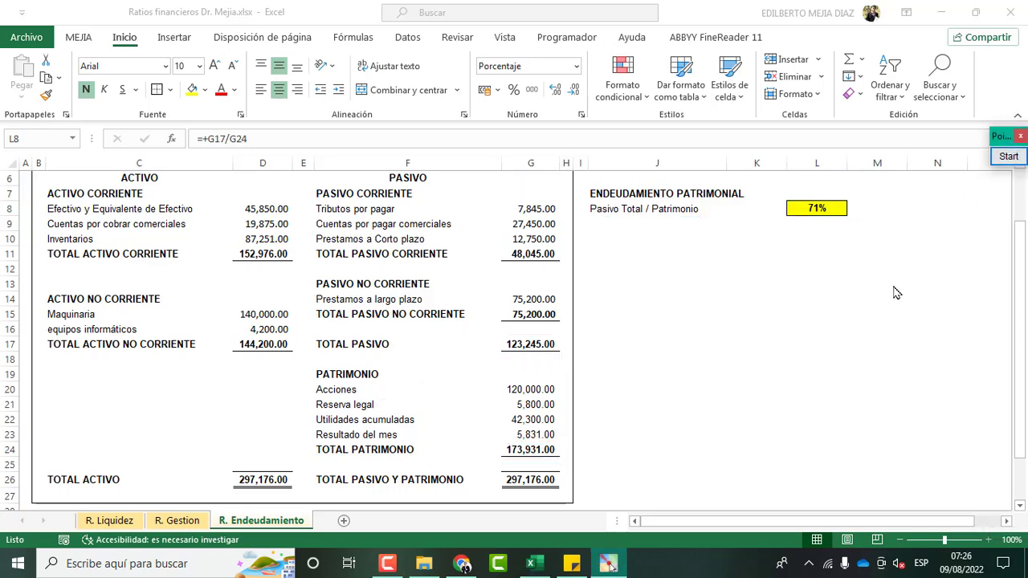
Step: Make the 27.62% ratio in L5 bold and centred vertically and horizontally
{"action": "scroll", "coordinate": [879, 312], "scroll_direction": "up", "scroll_amount": 1}
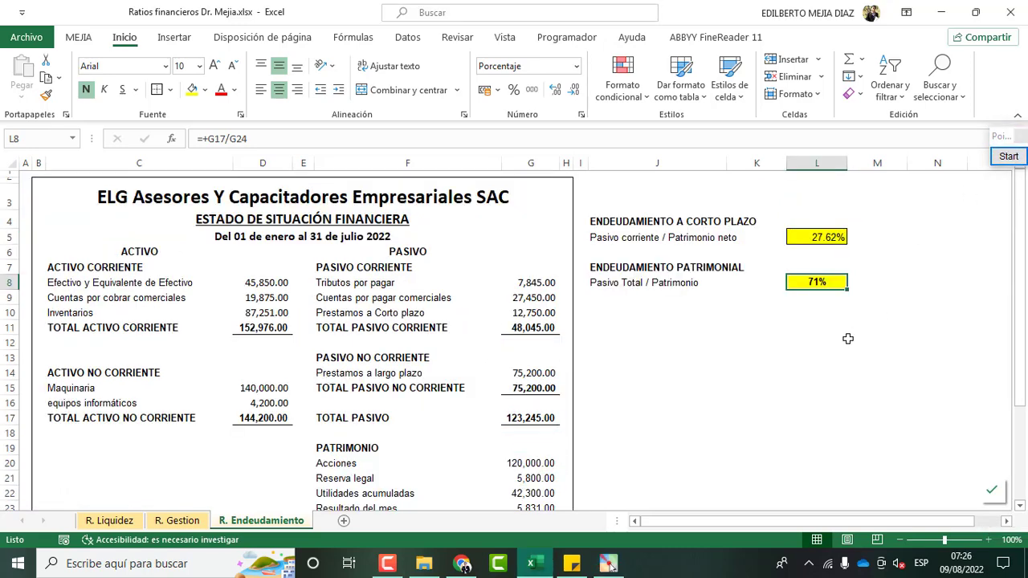
{"action": "left_click", "coordinate": [828, 235]}
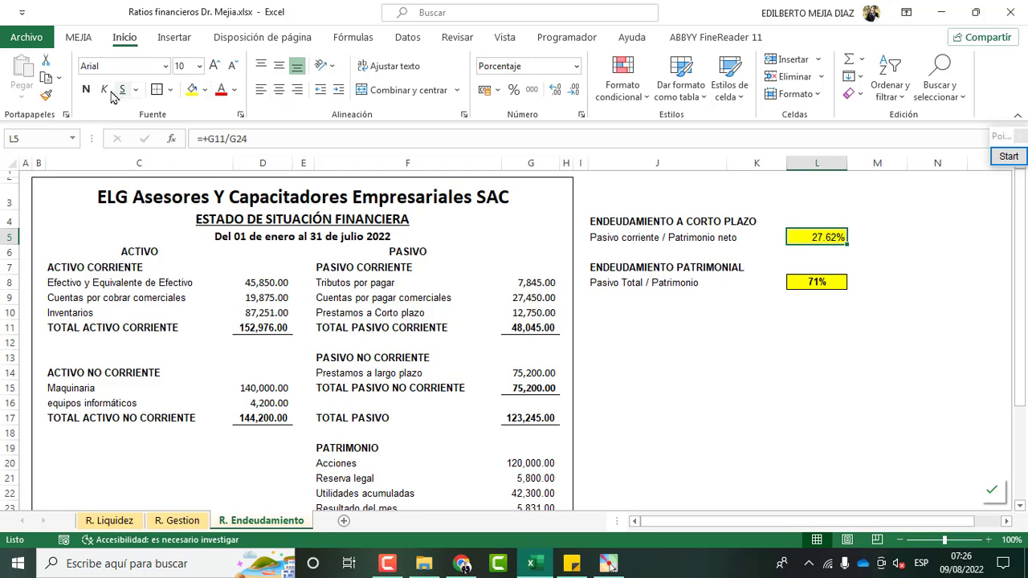
{"action": "left_click", "coordinate": [86, 89]}
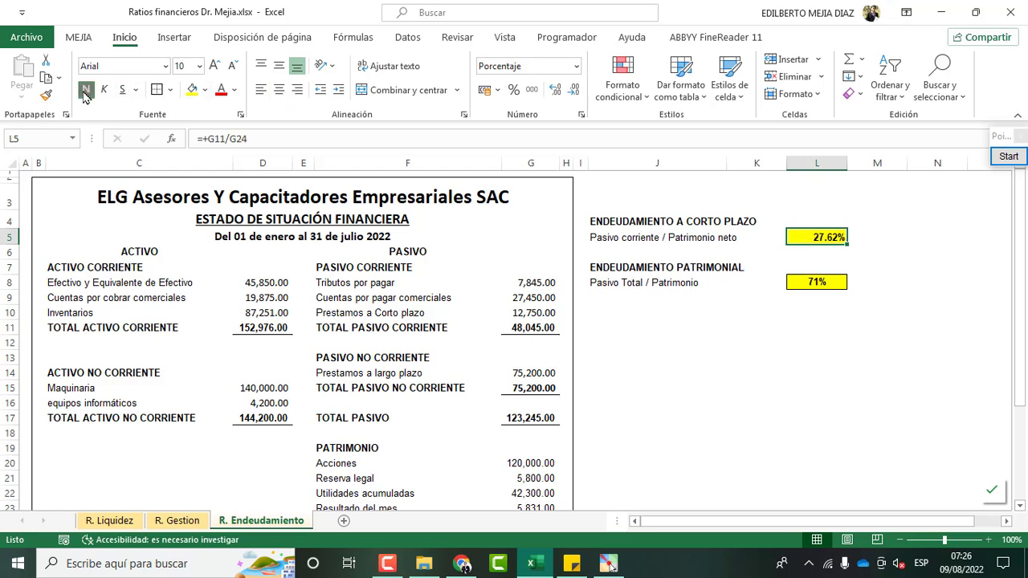
{"action": "left_click", "coordinate": [279, 89]}
{"action": "left_click", "coordinate": [279, 65]}
{"action": "left_click", "coordinate": [801, 357]}
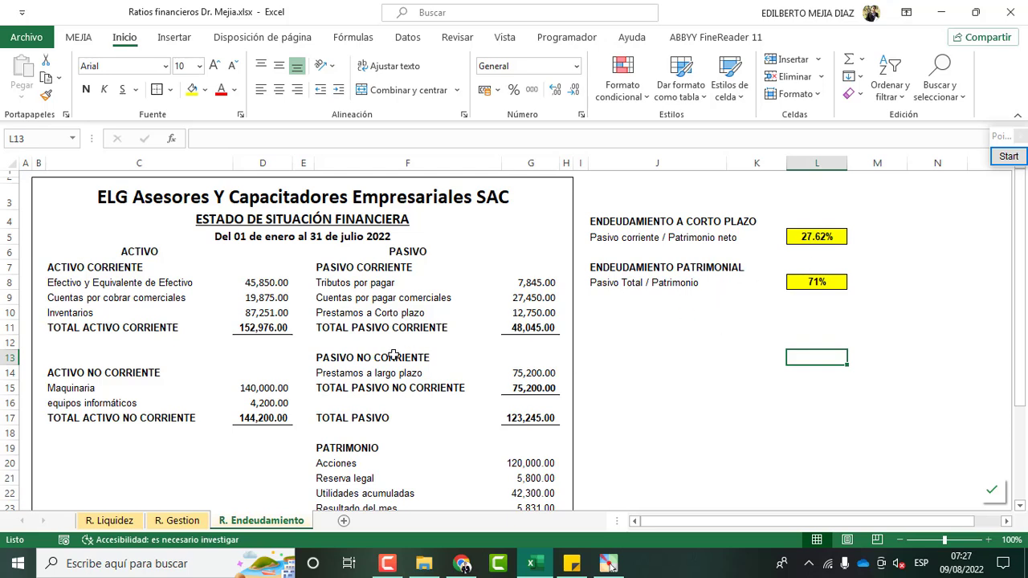
{"action": "left_click_drag", "start_coordinate": [532, 281], "coordinate": [530, 321]}
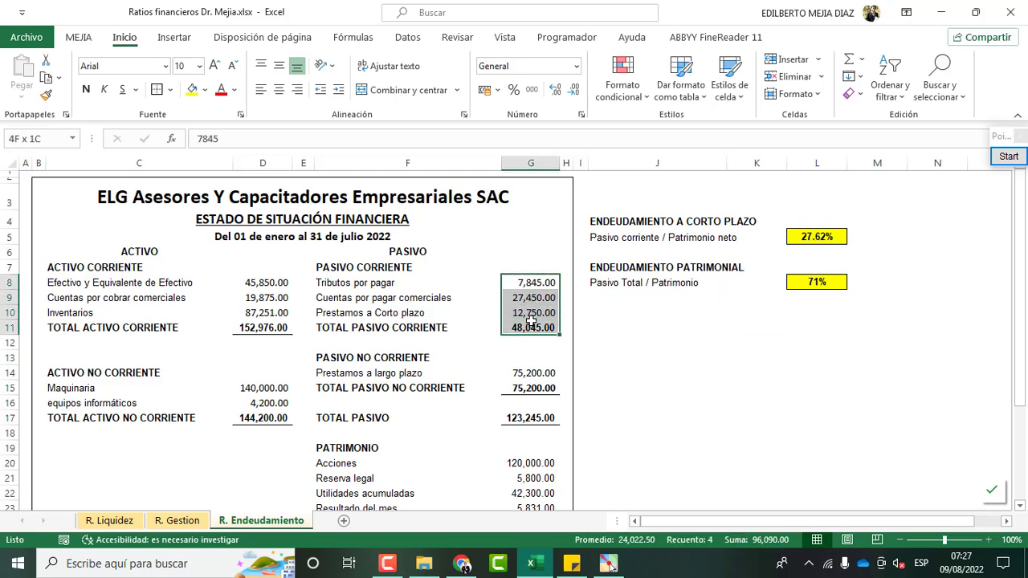
{"action": "left_click", "coordinate": [523, 391]}
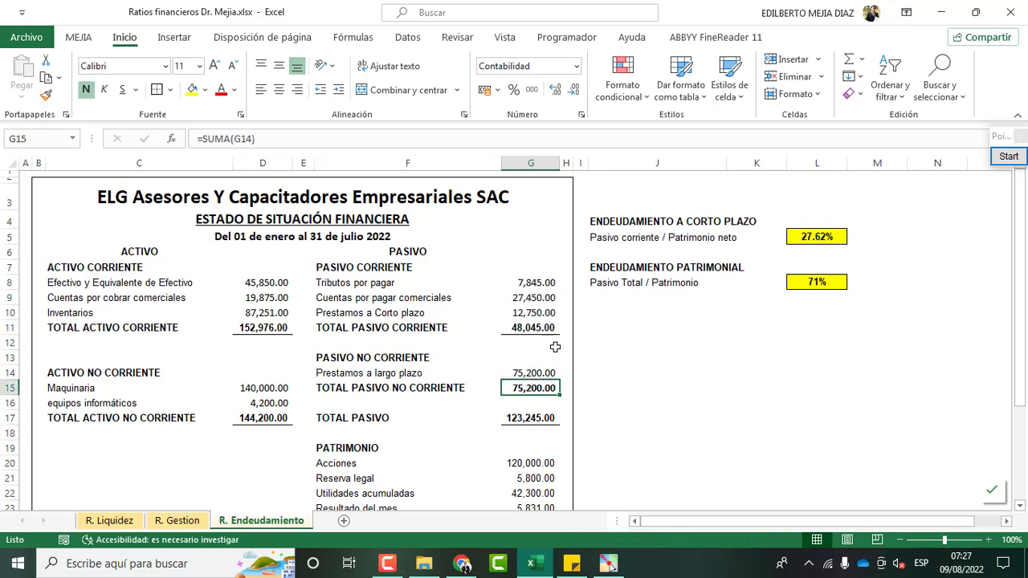
{"action": "left_click", "coordinate": [828, 284]}
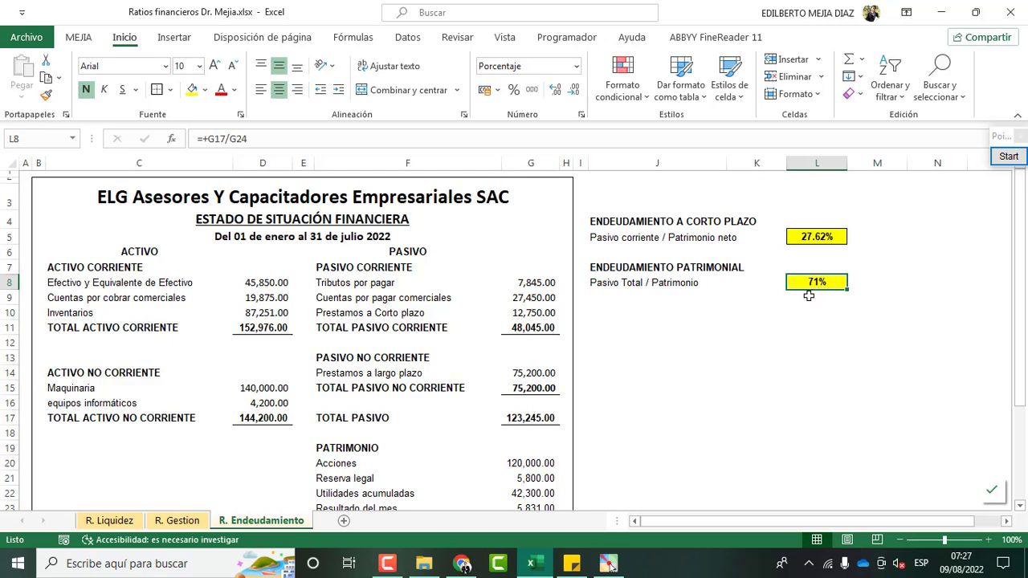
{"action": "left_click", "coordinate": [858, 354]}
{"action": "left_click_drag", "start_coordinate": [592, 201], "coordinate": [856, 329]}
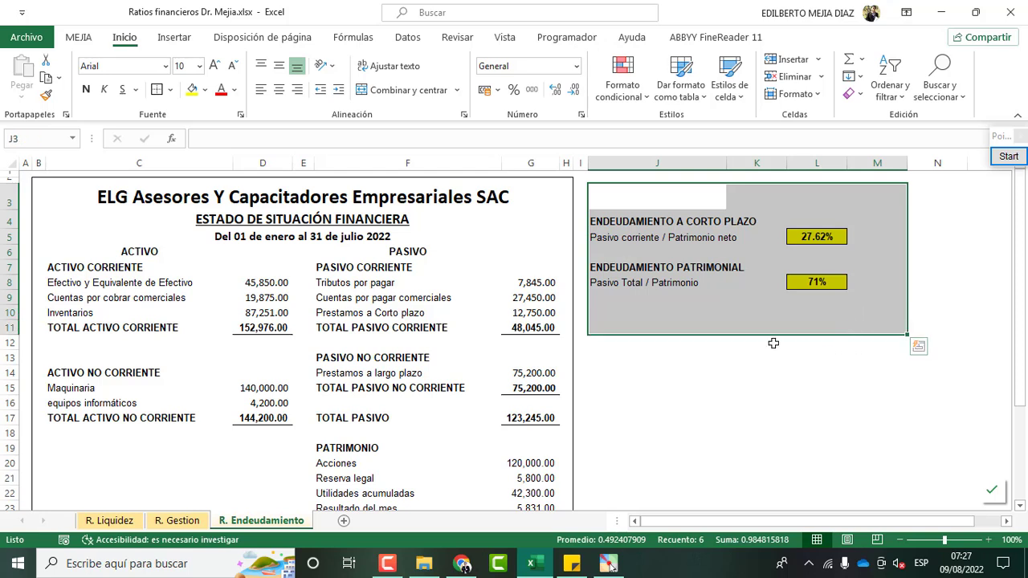